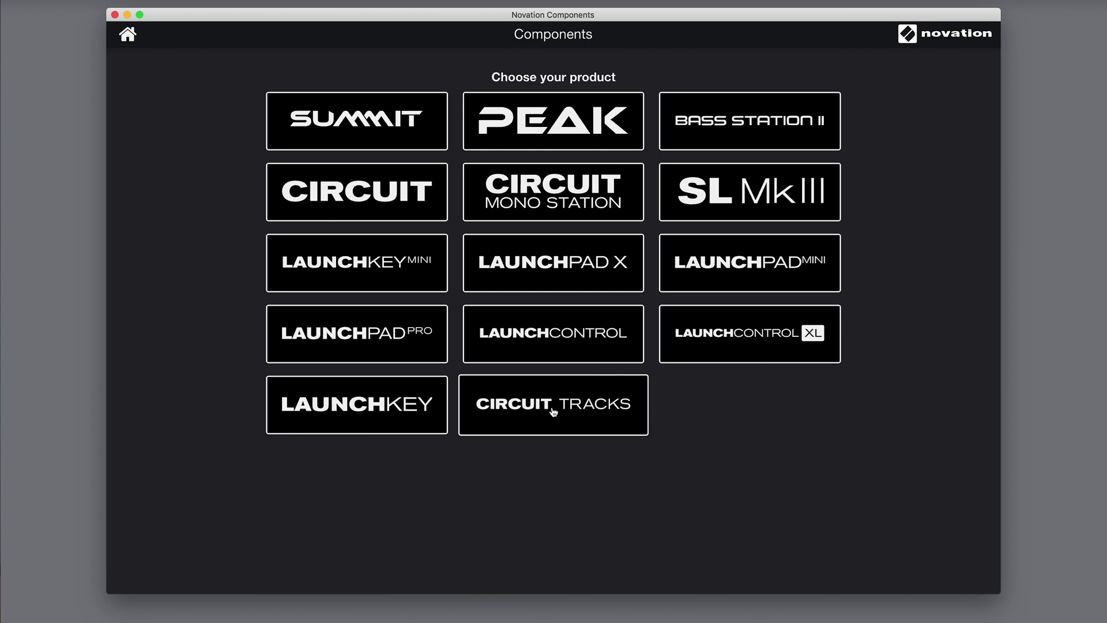
Browse Circuit Tracks' MIDI templates and synth patches, start a patch, then return to the product chooser
left_click(553, 411)
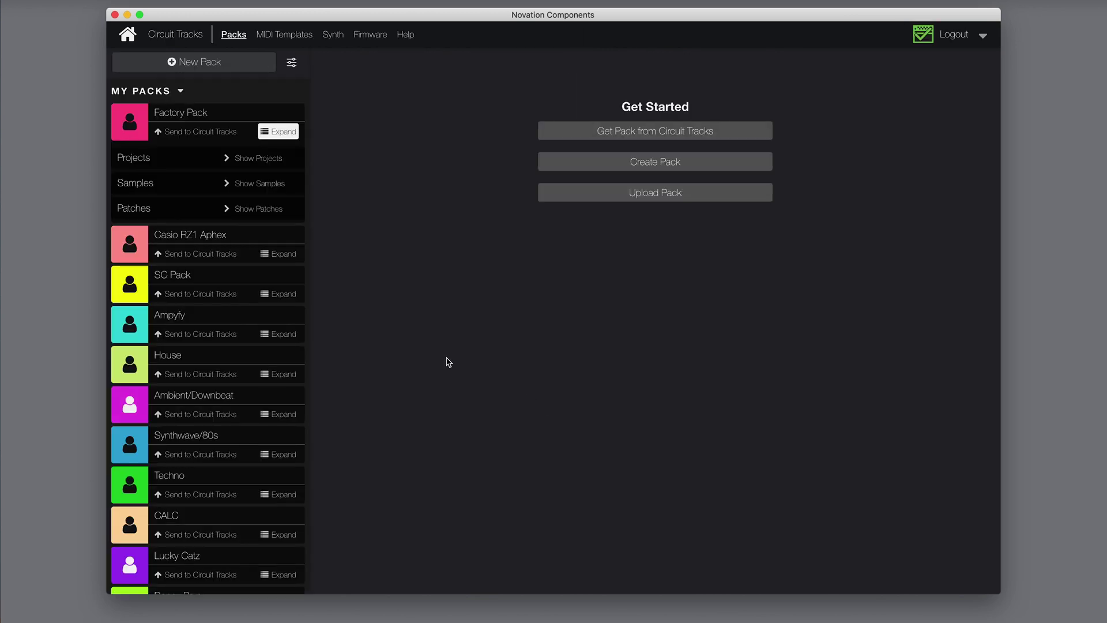
left_click(294, 36)
left_click(335, 36)
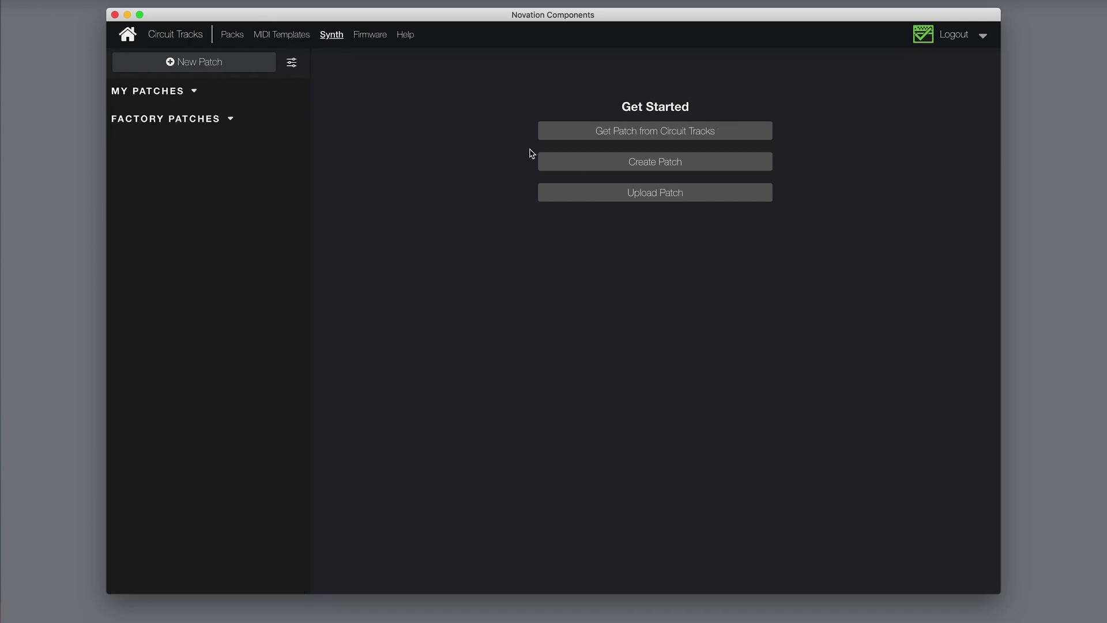
left_click(645, 167)
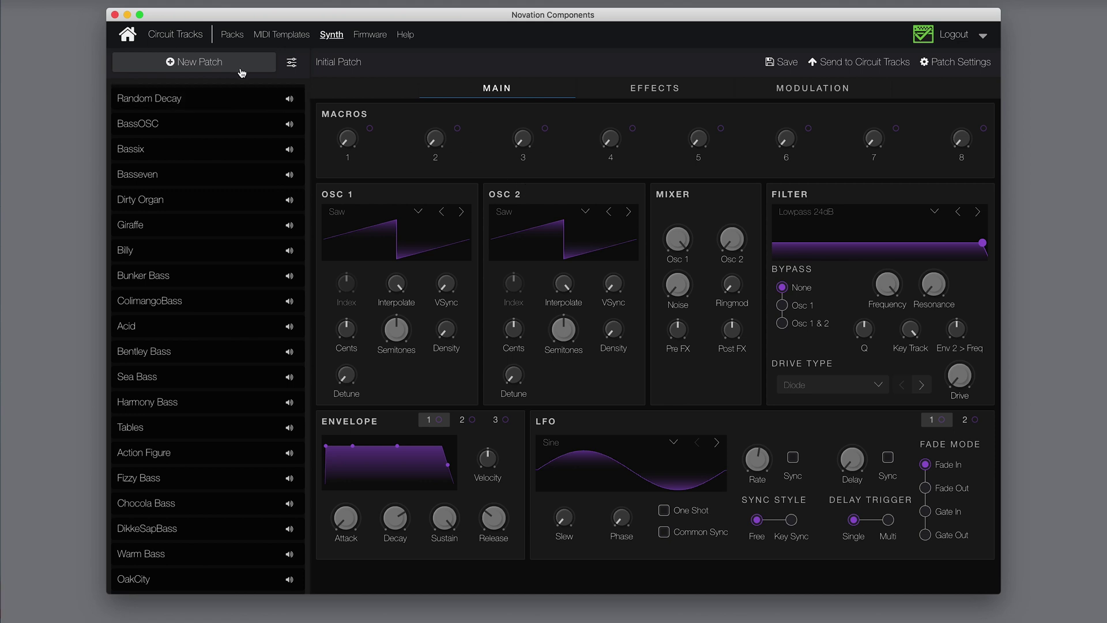
left_click(153, 36)
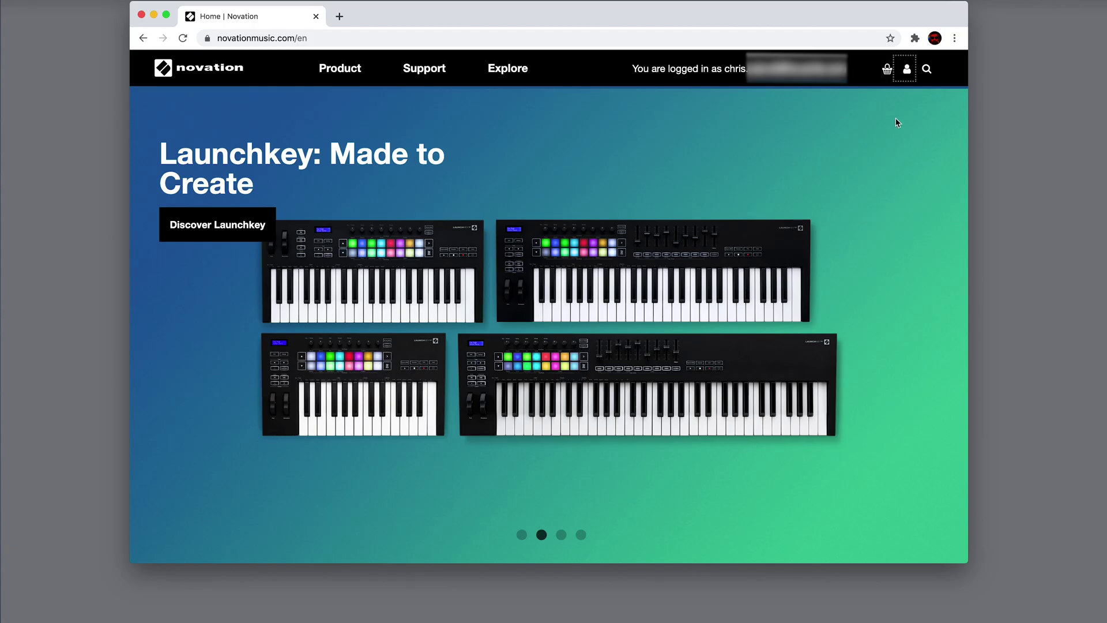
Find Components Standalone under My Software in the Novation customer portal
left_click(905, 69)
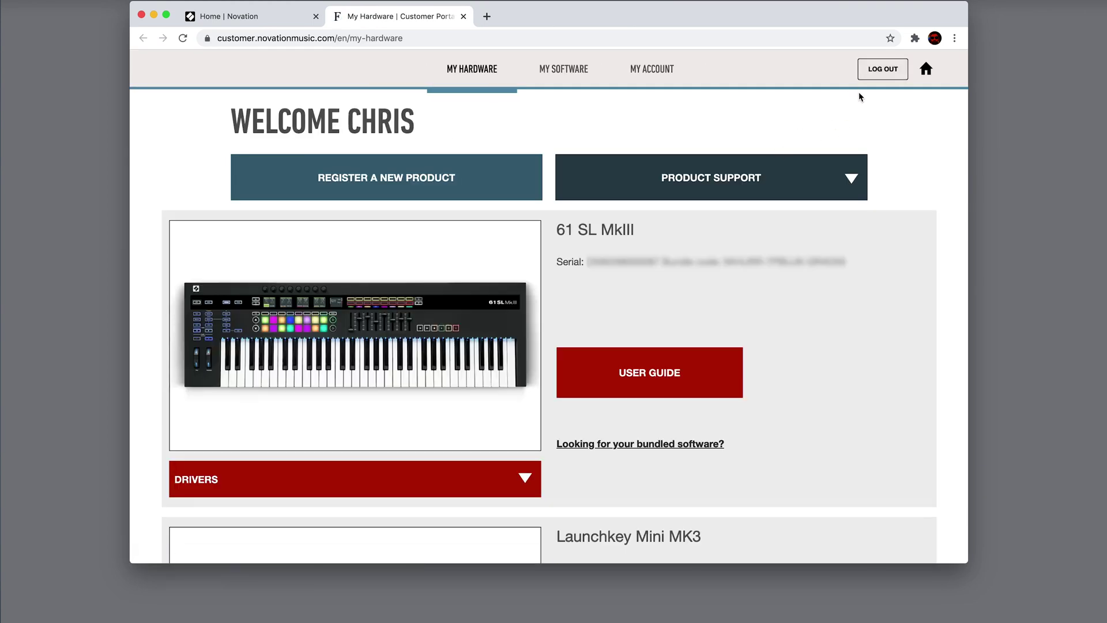
scroll(628, 173, "down", 1)
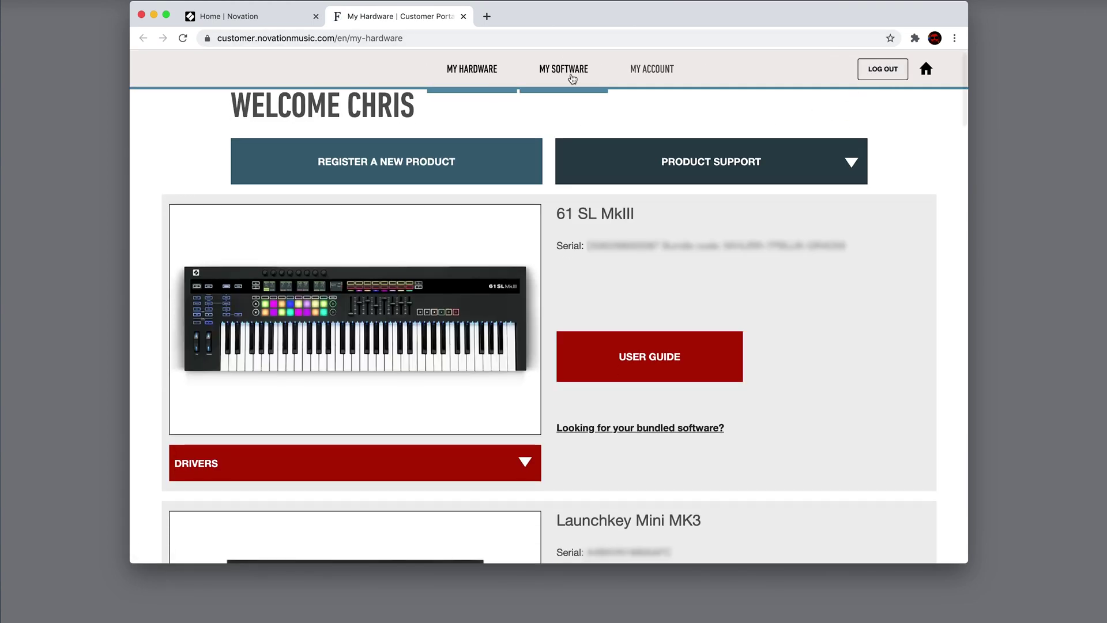
left_click(565, 69)
scroll(574, 142, "down", 15)
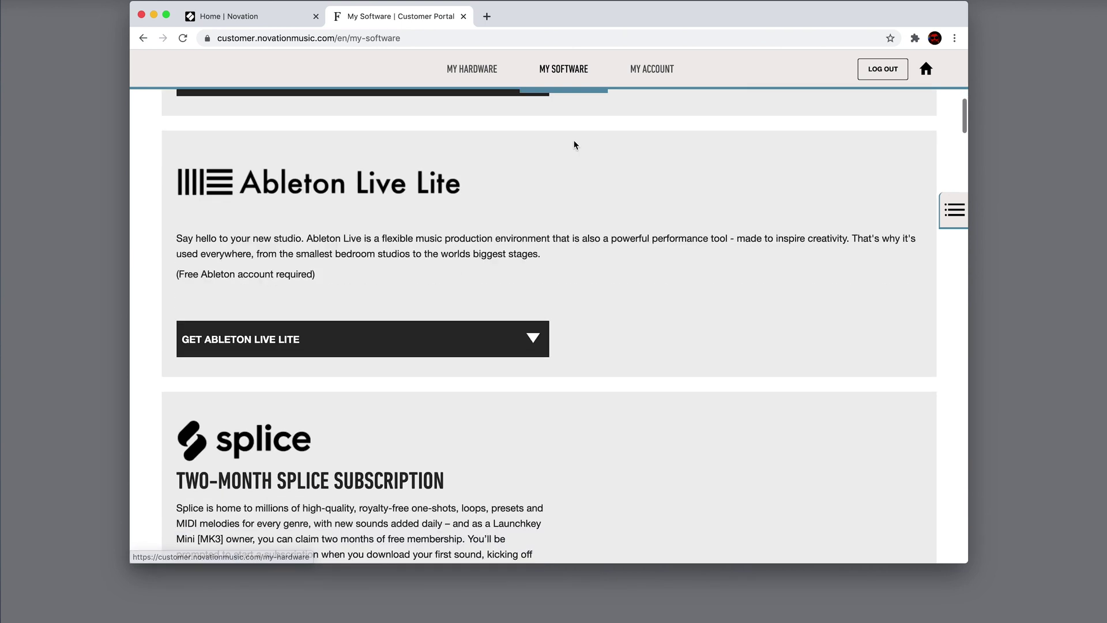
scroll(574, 145, "down", 15)
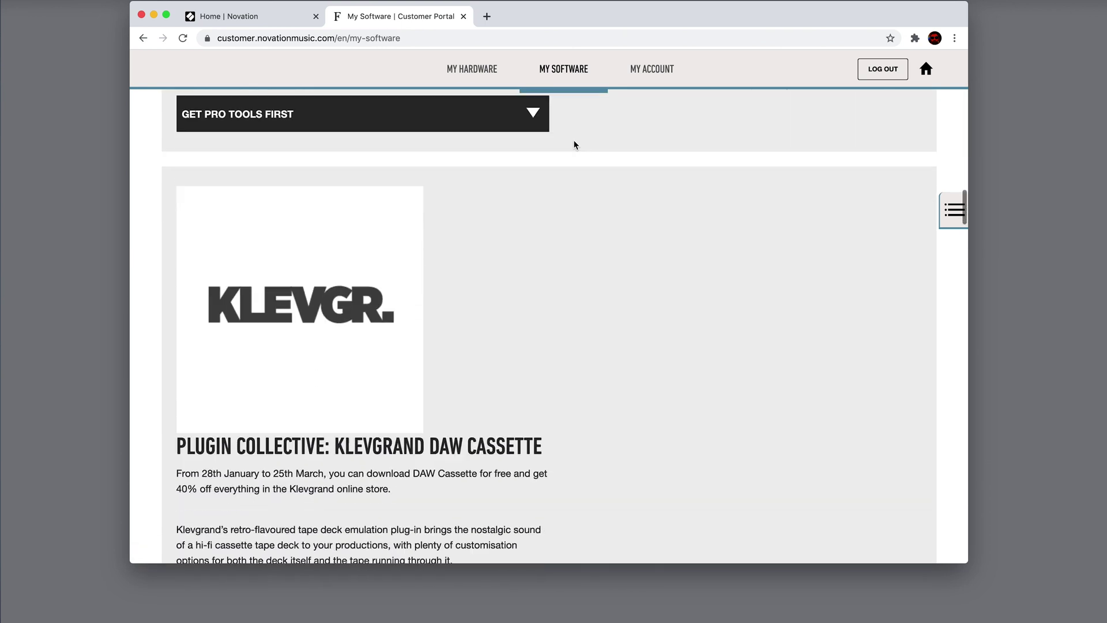
scroll(574, 144, "down", 15)
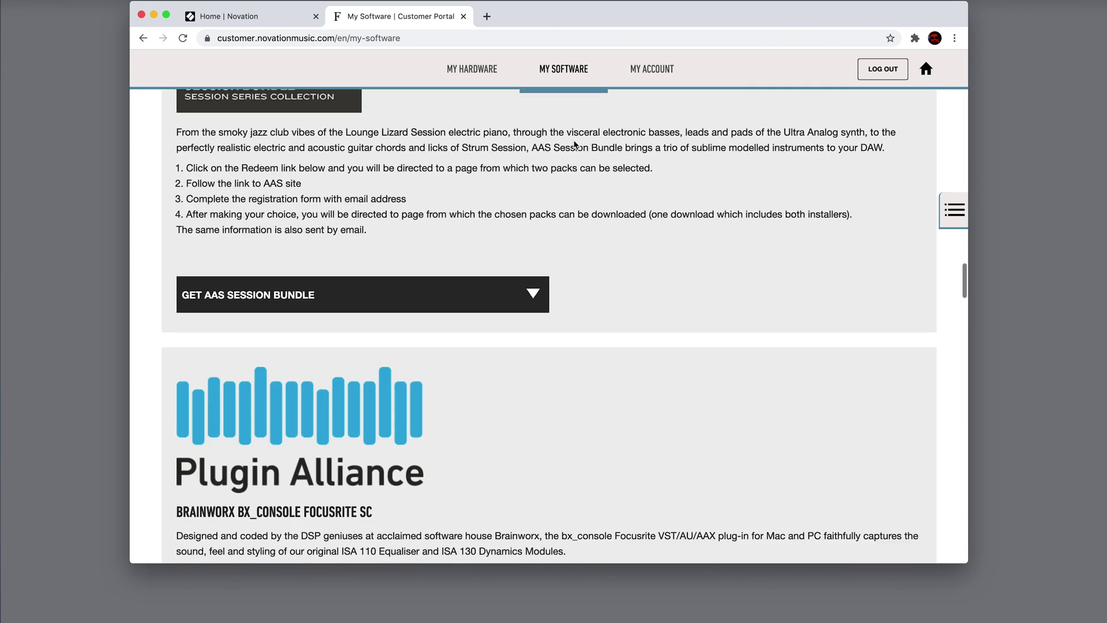
scroll(574, 145, "down", 2)
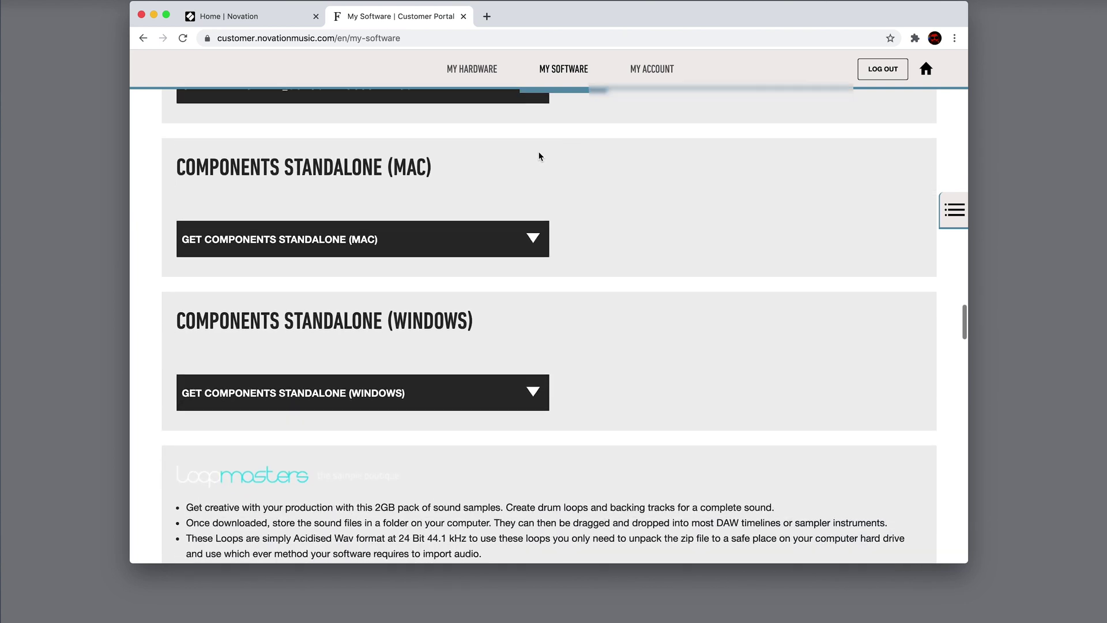
Close the portal tab and load components.novationmusic.com
key("super+w")
left_click(319, 41)
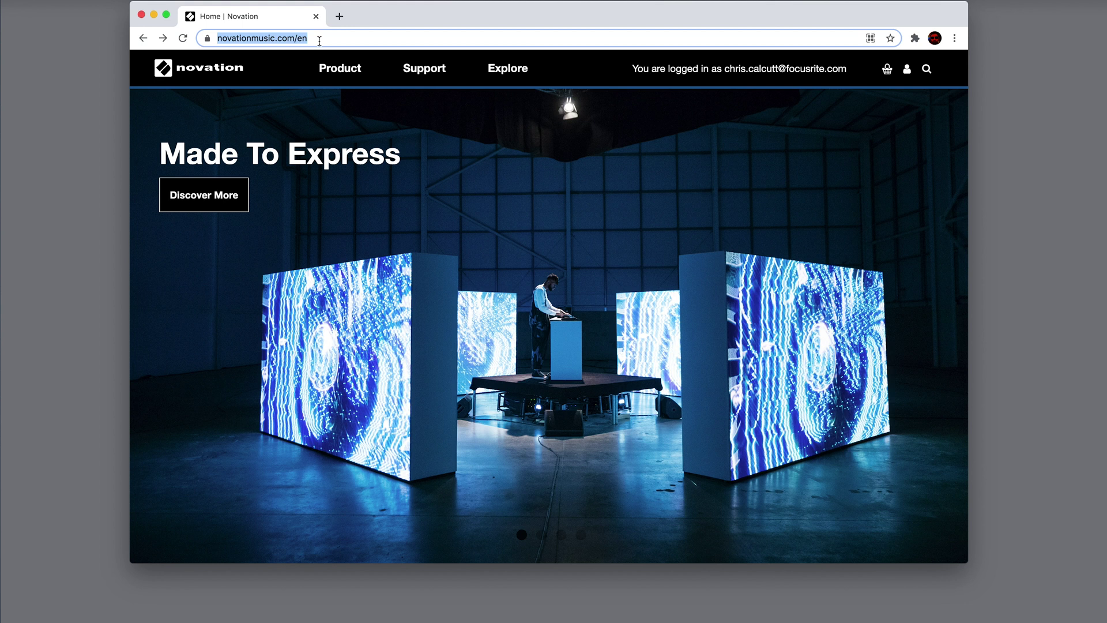
type("comp")
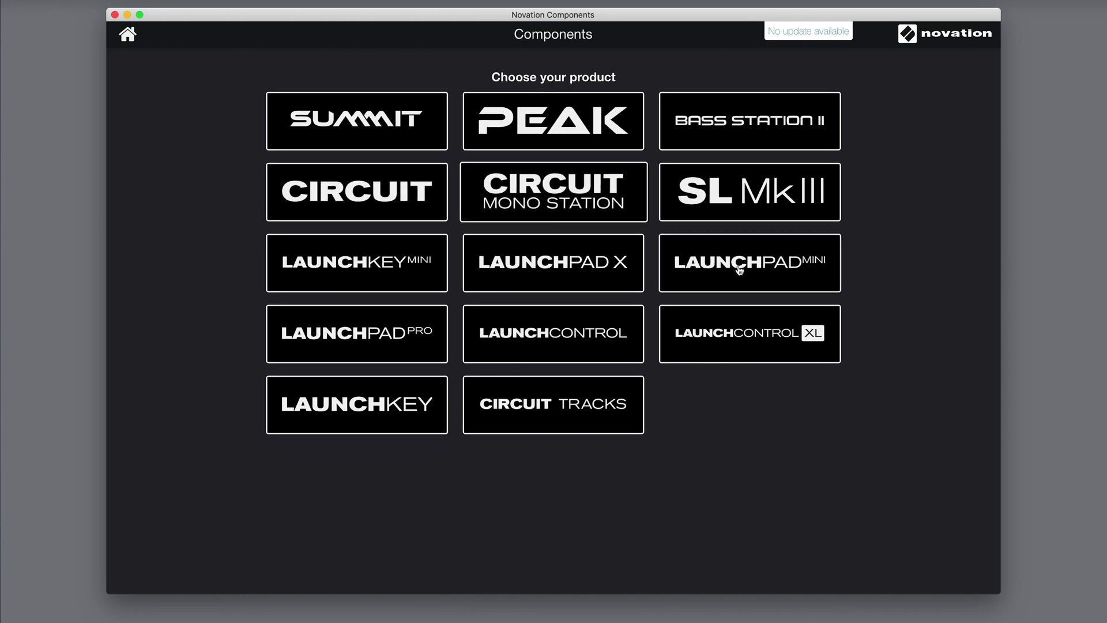
Choose the Circuit Tracks tile to reach its Packs page with My Packs
left_click(541, 411)
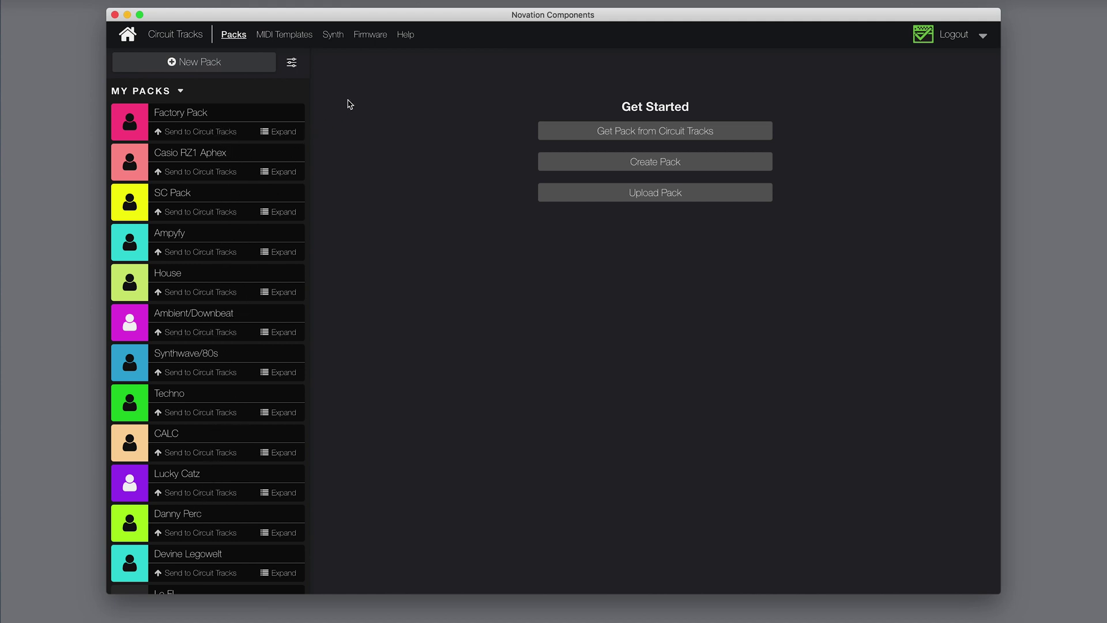
Create a MIDI template and an Initial Patch synth, lowering filter cutoff and raising resonance
left_click(288, 37)
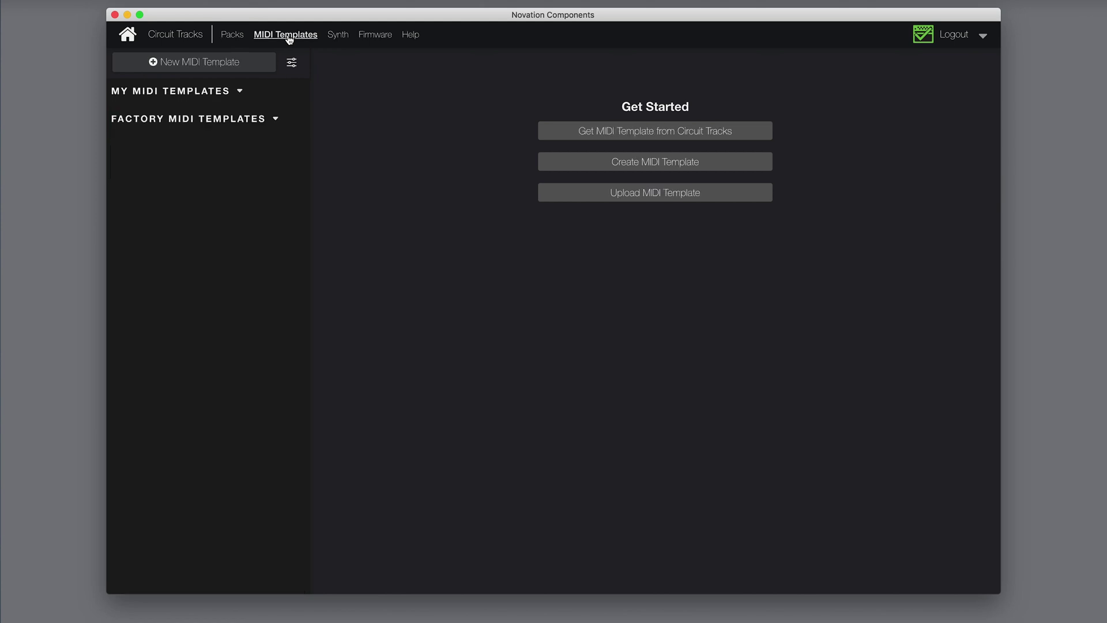
left_click(645, 163)
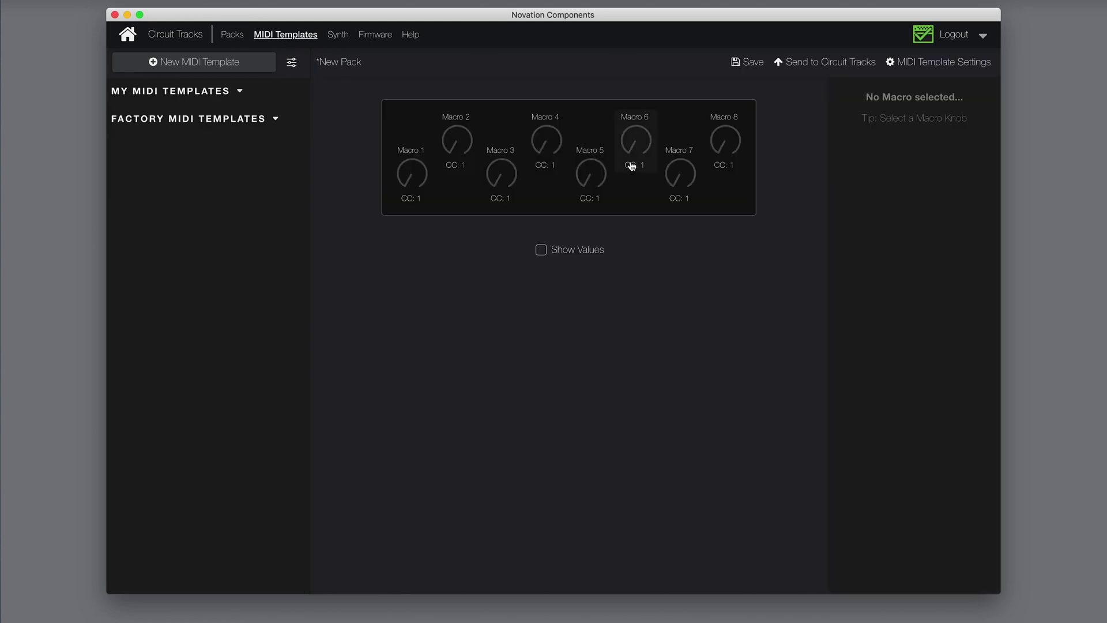
left_click(344, 40)
left_click(656, 164)
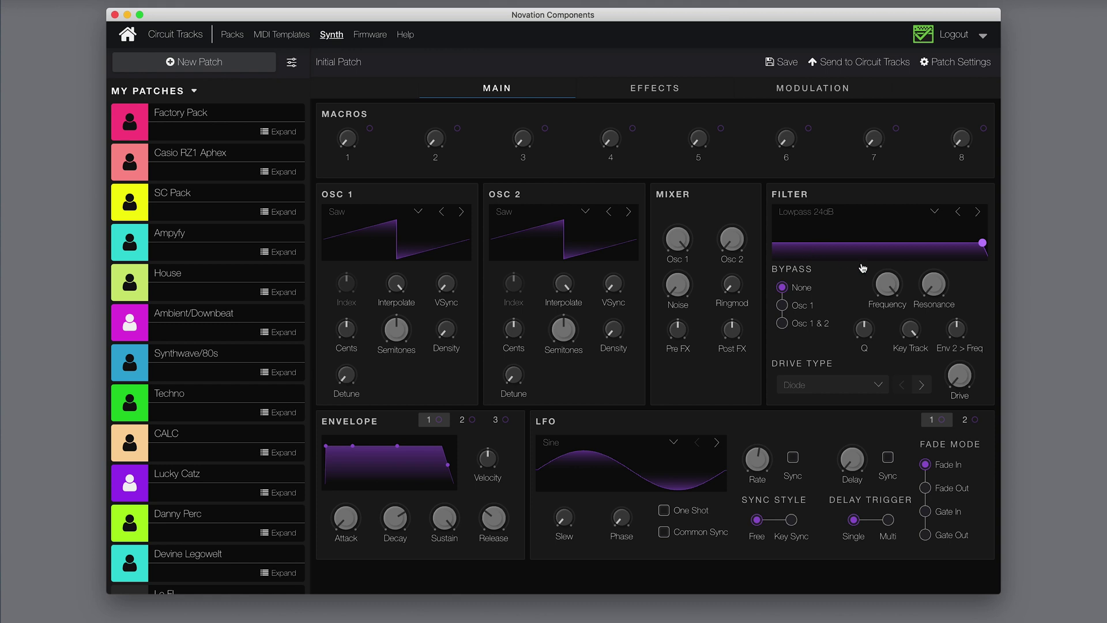
left_click_drag(886, 284, 888, 343)
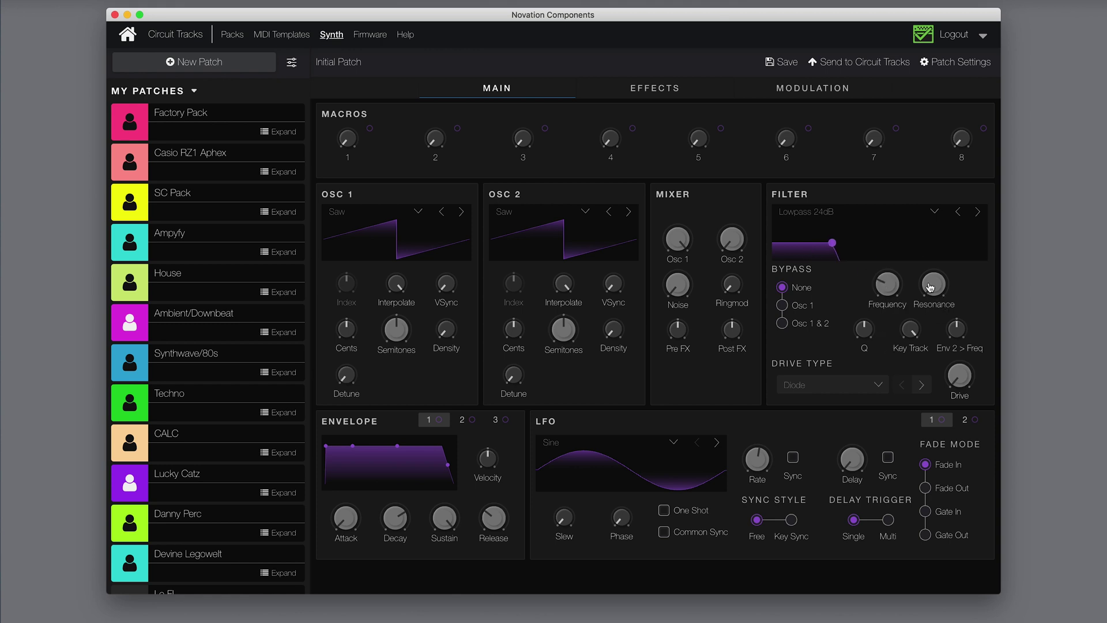
left_click_drag(933, 284, 824, 185)
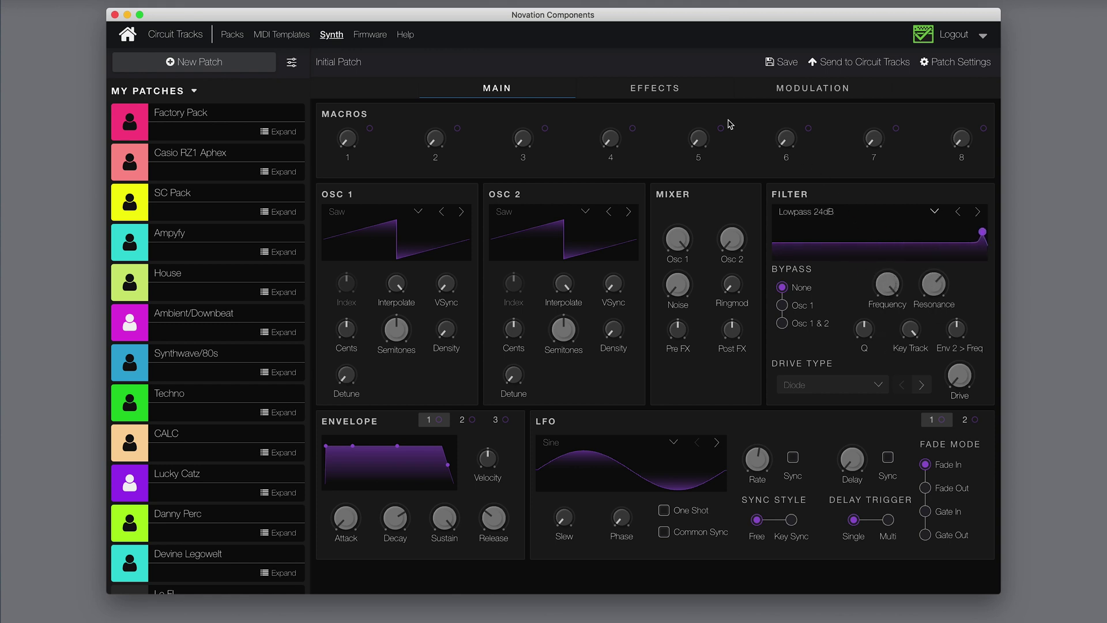
Get pack slot 16 from the Circuit Tracks, producing an empty unsaved New Pack
left_click(234, 36)
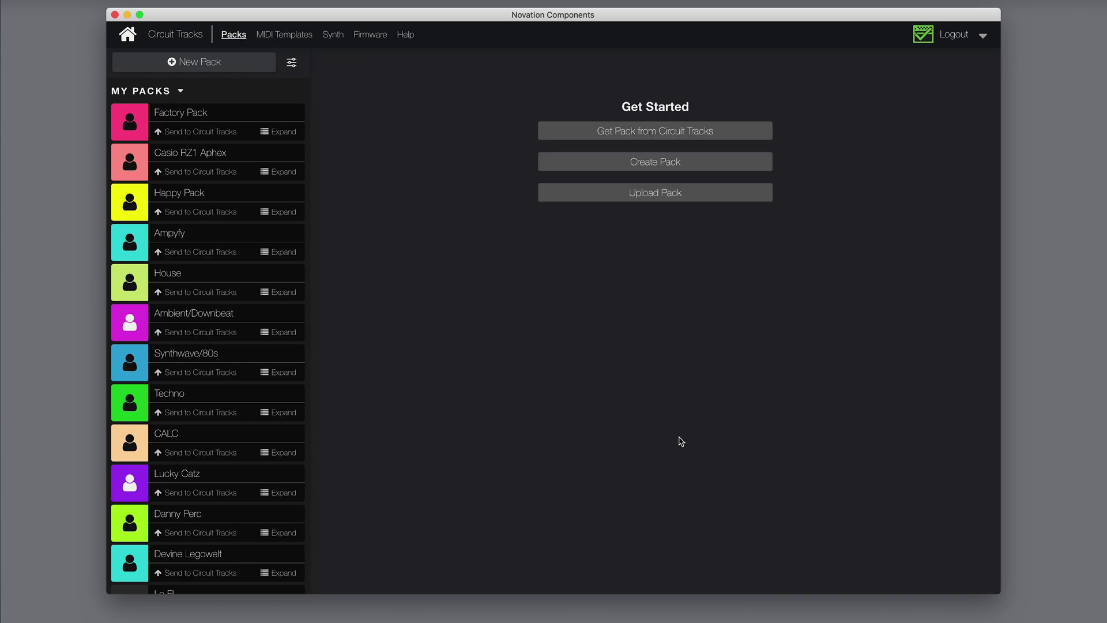
left_click(638, 135)
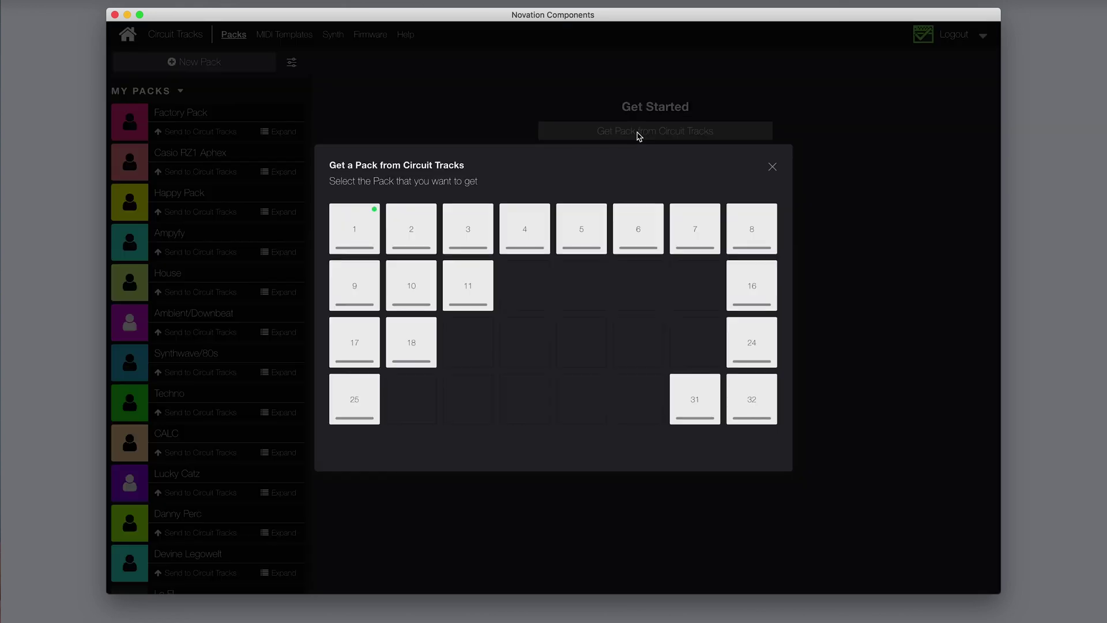
left_click(752, 293)
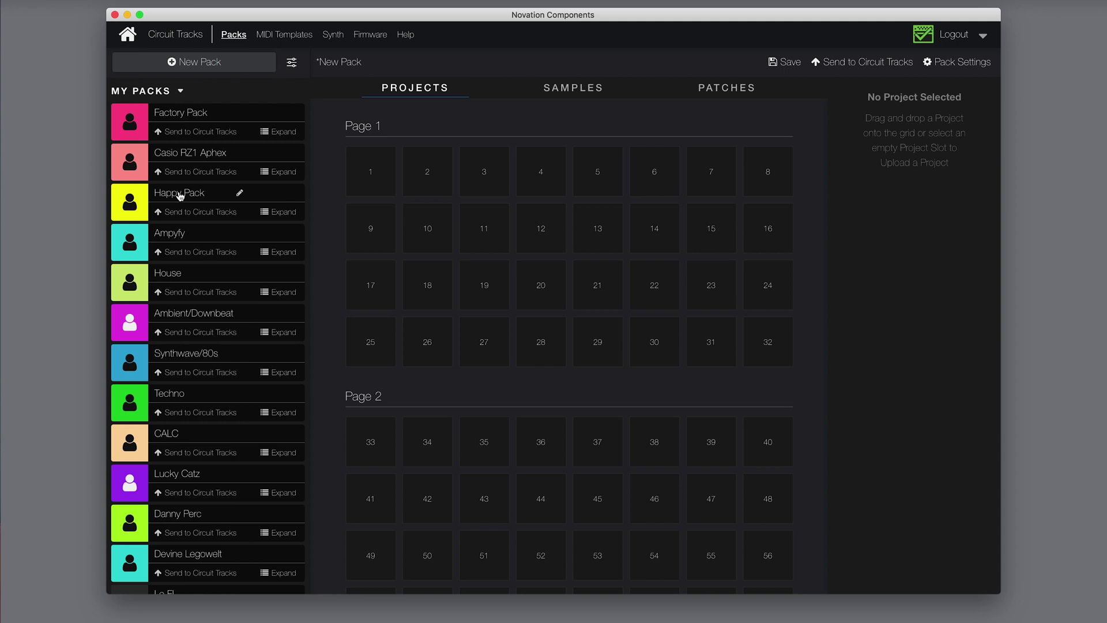
Open Happy Pack, leaving the unsaved pack, and swap String Pad and Square Plucks with Strobing Riser
left_click(180, 196)
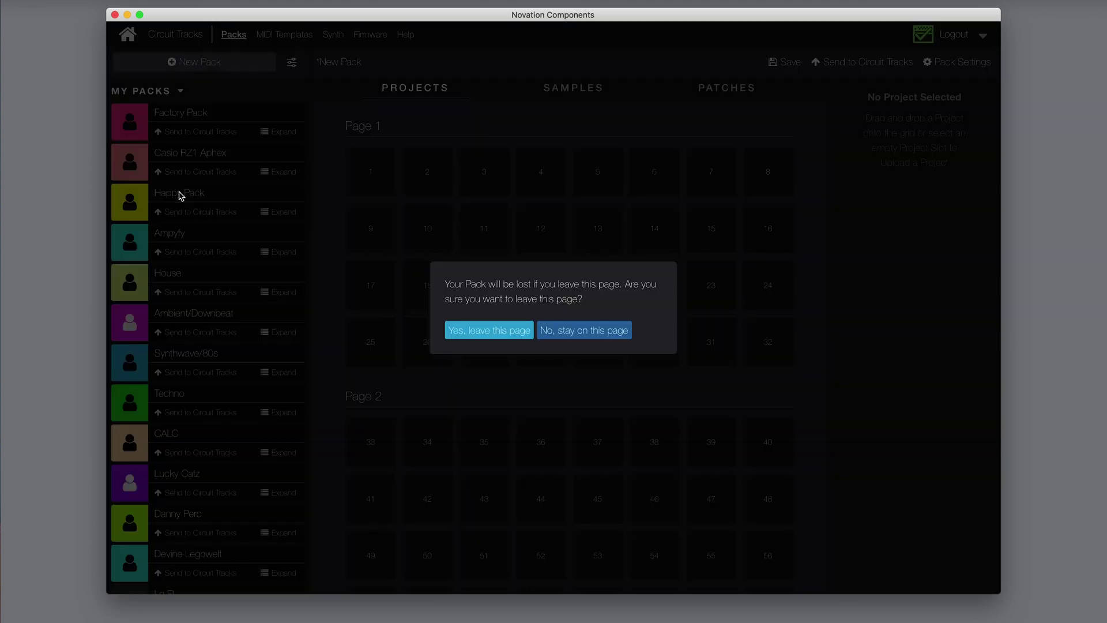
left_click(480, 332)
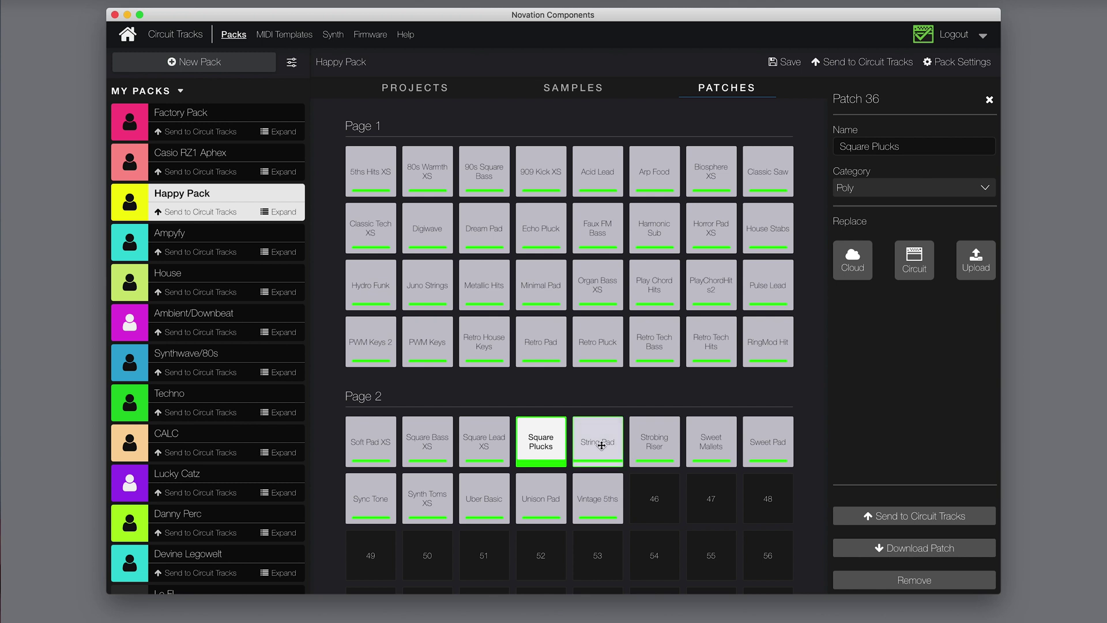
left_click_drag(601, 445, 652, 443)
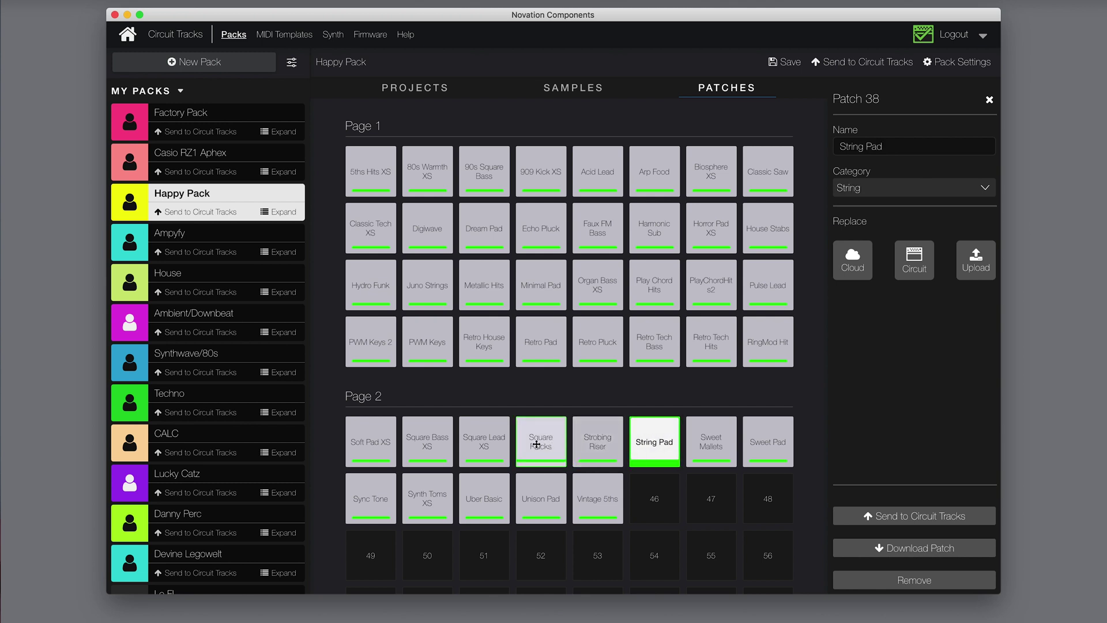
mouse_move(536, 444)
left_mouse_down()
mouse_move(597, 443)
mouse_move(542, 442)
left_mouse_up()
Move Square Bass XS to slot 42, bring Sync Tone and Uber Basic forward, then view samples
left_click_drag(433, 440, 427, 500)
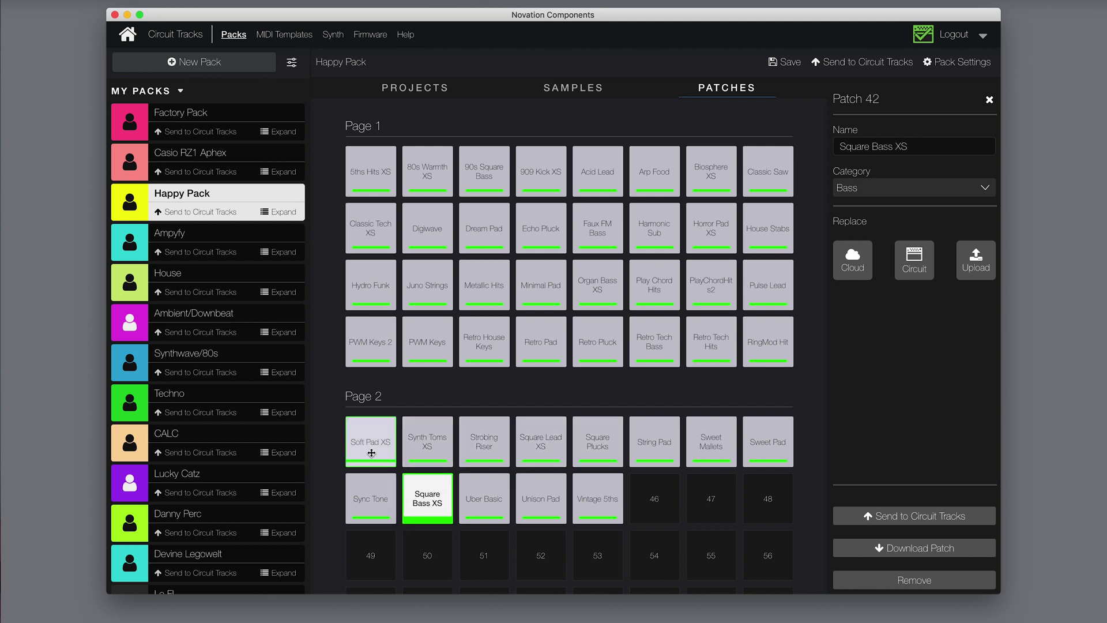
left_click_drag(371, 454, 370, 497)
left_click_drag(483, 511, 434, 461)
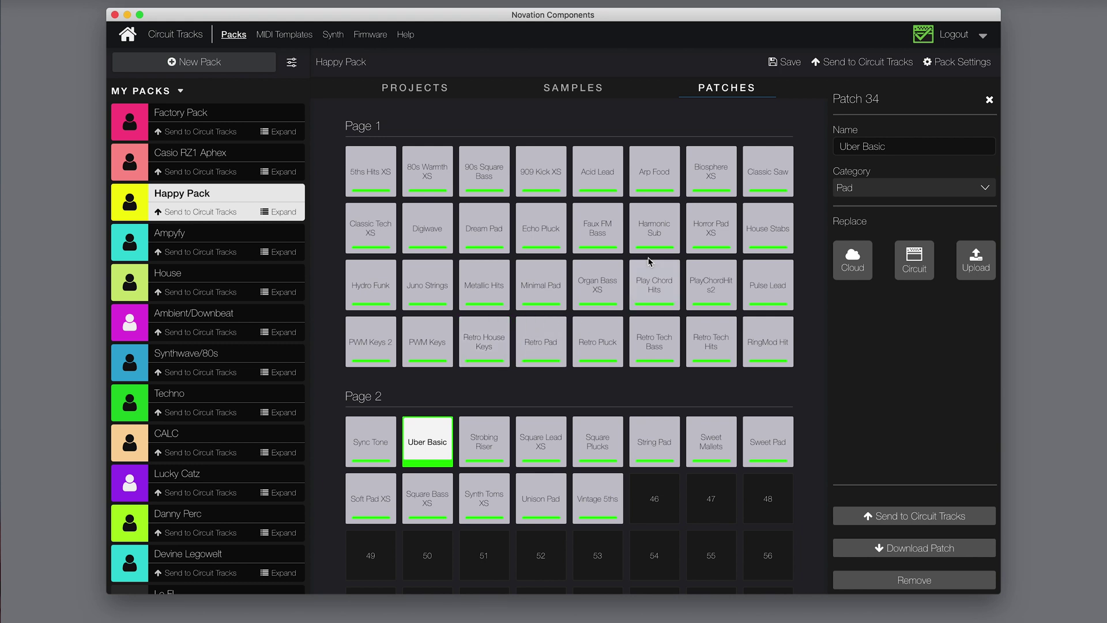
left_click(570, 88)
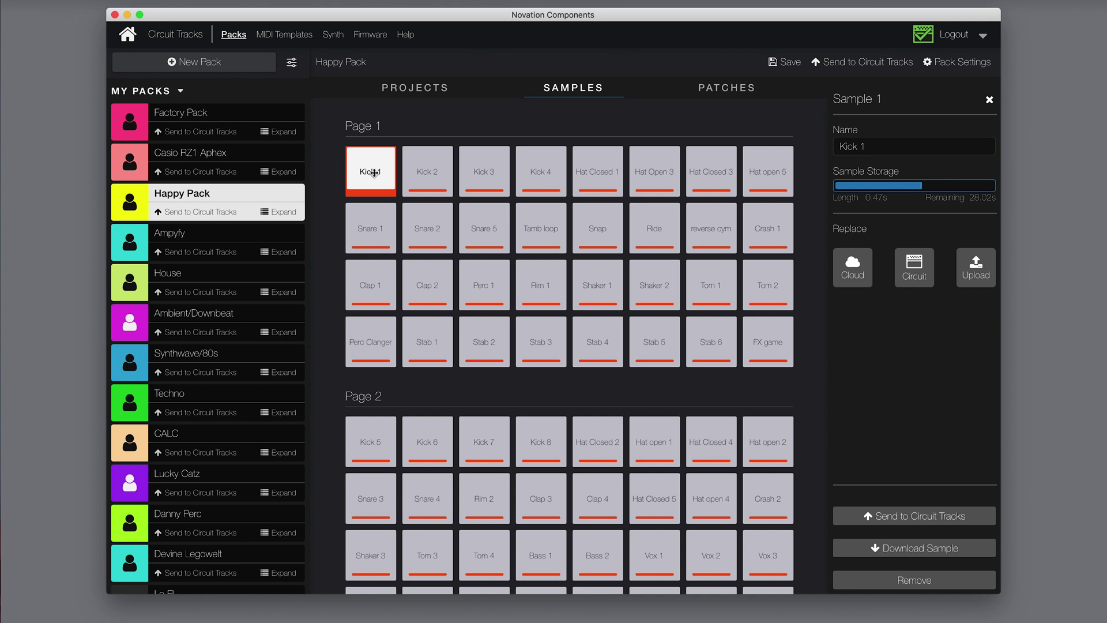
Swap Kick 1 with Snare 1 and reveal the Casio RZ1 Aphex sample list
left_click_drag(374, 173, 369, 230)
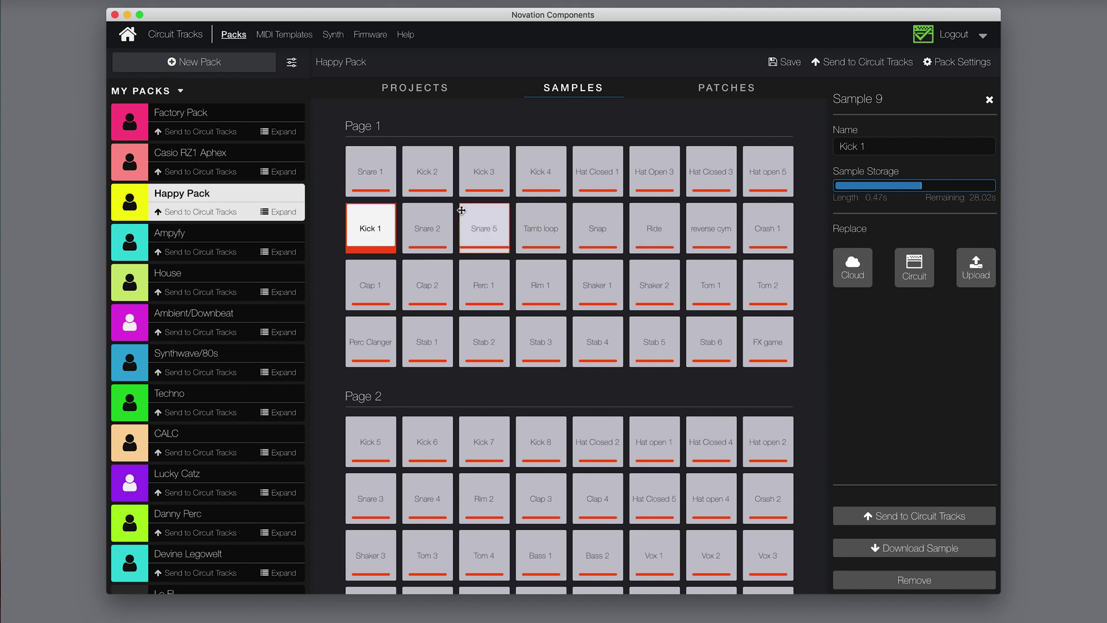
left_click(266, 213)
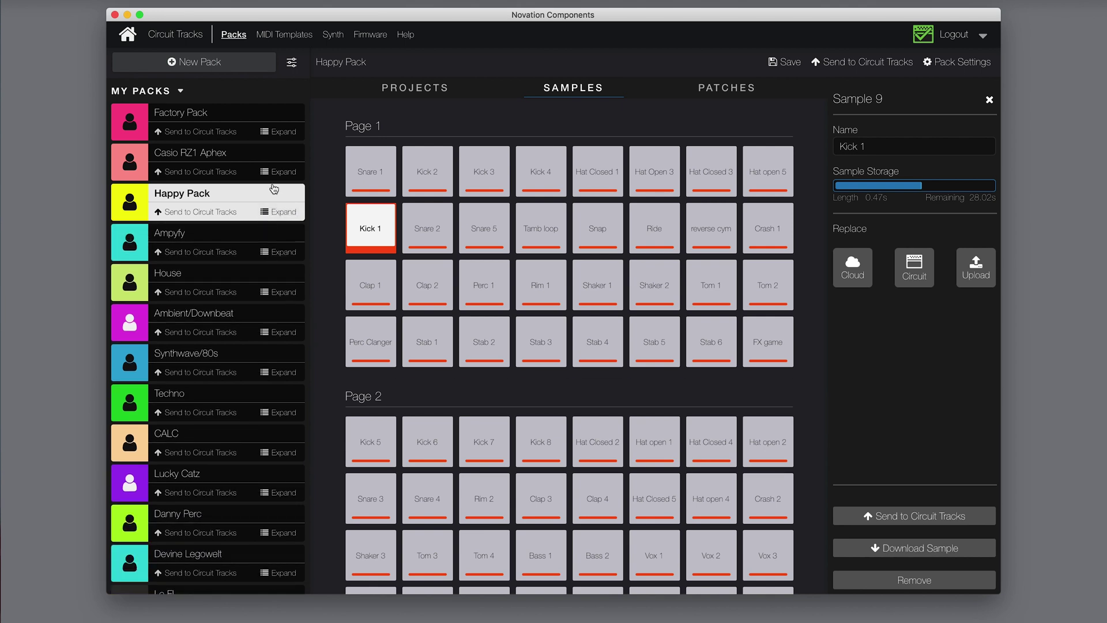
left_click(264, 173)
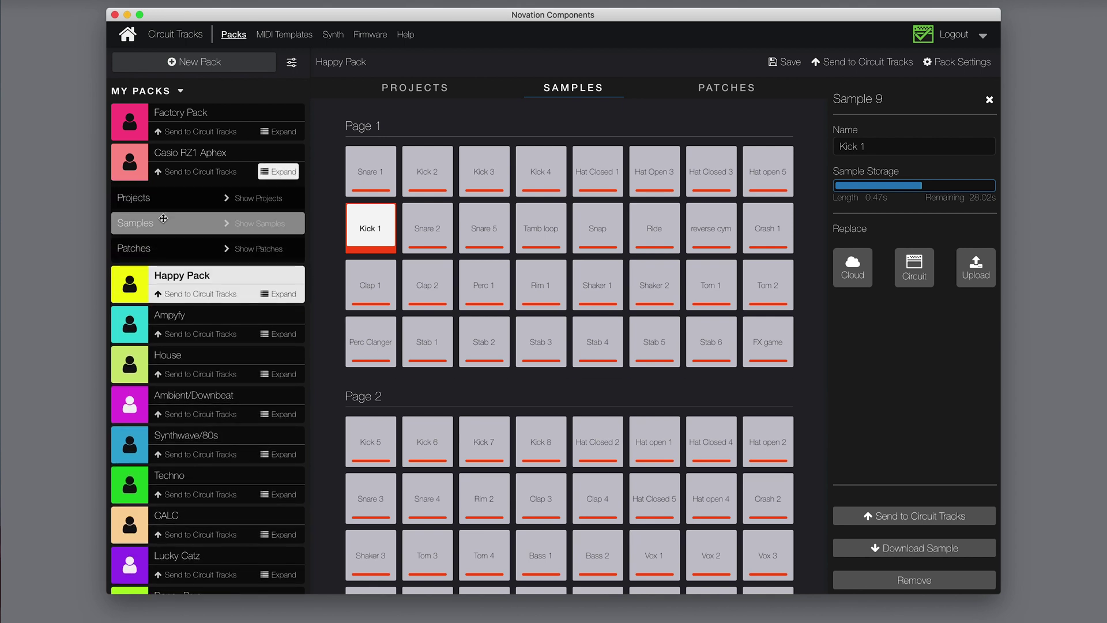
left_click(225, 224)
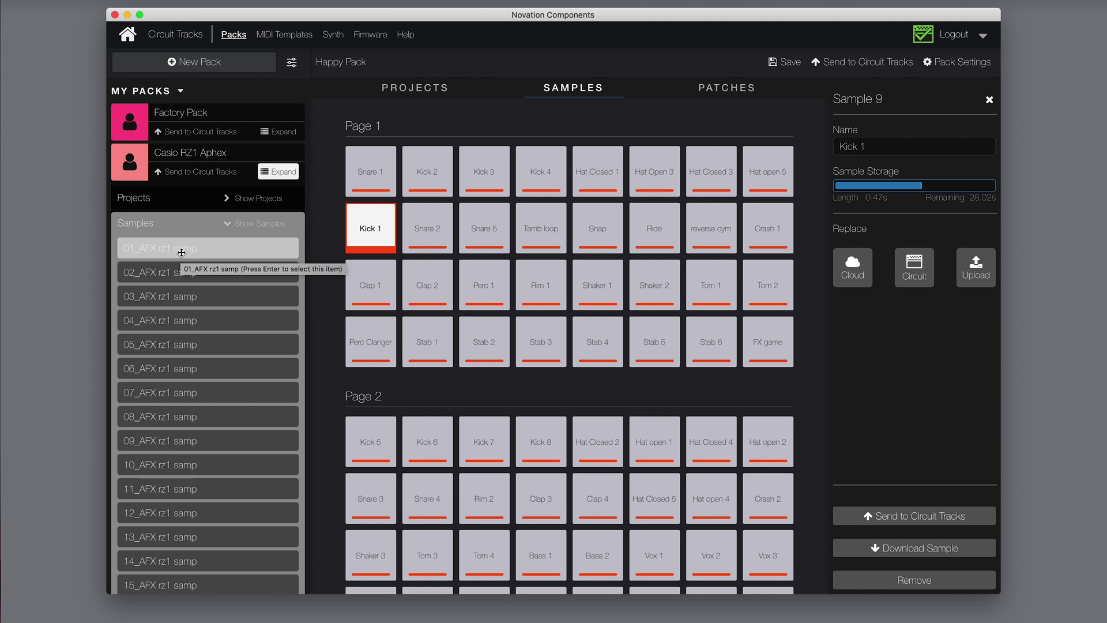
Replace Snare 1, Kick 2 and Kick 3 with 01, 02 and 03_AFX rz1 samp
left_click_drag(181, 252, 370, 172)
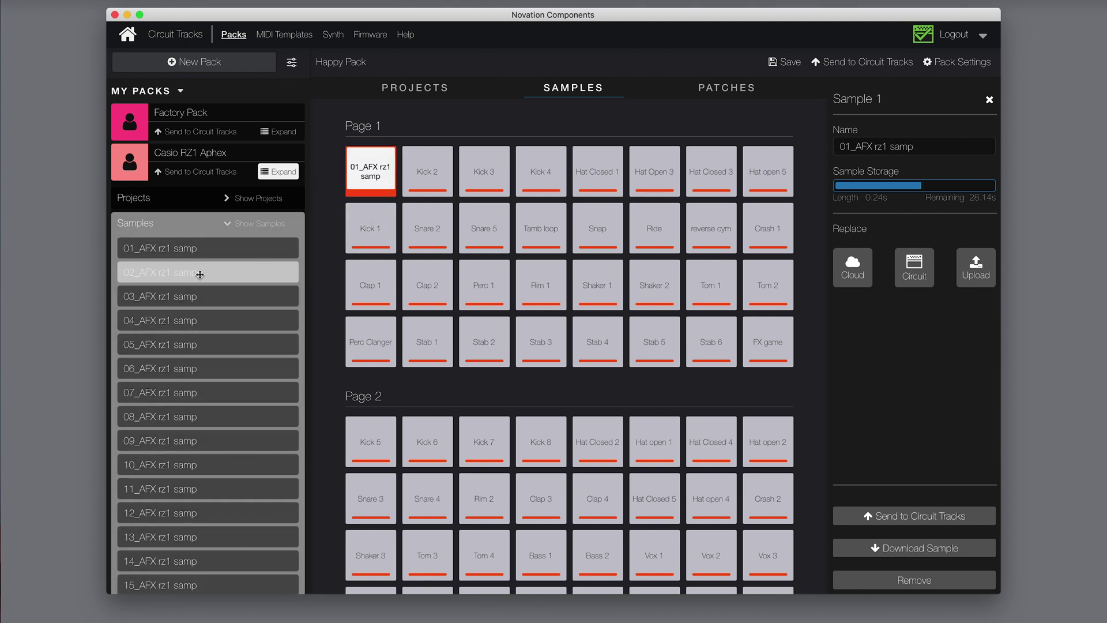
left_click_drag(199, 274, 426, 194)
left_click_drag(219, 292, 483, 173)
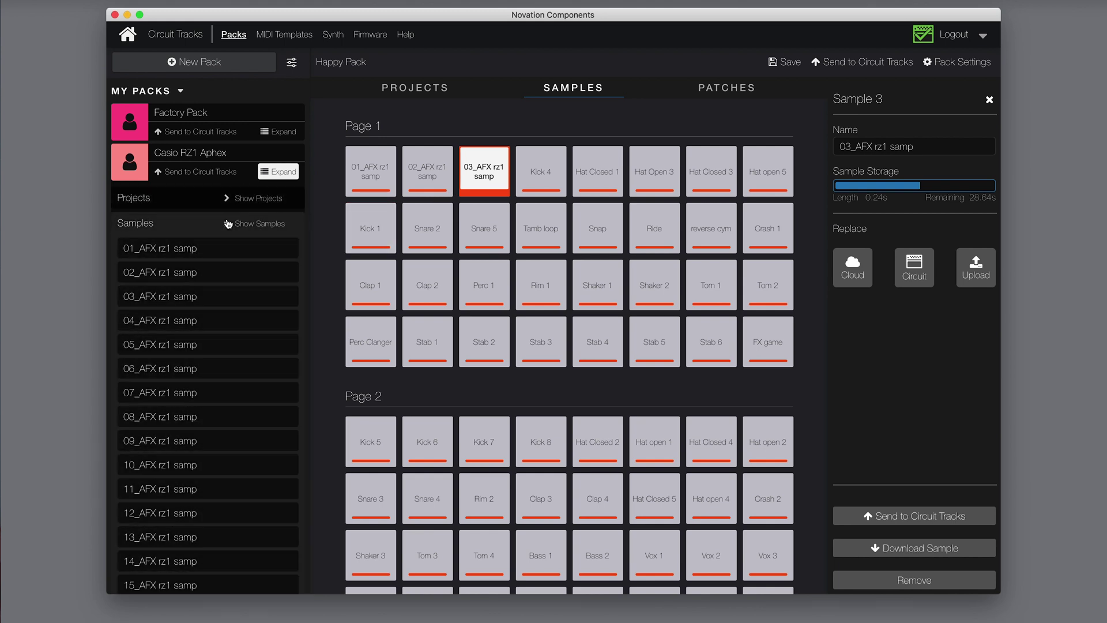
left_click(228, 224)
left_click(279, 171)
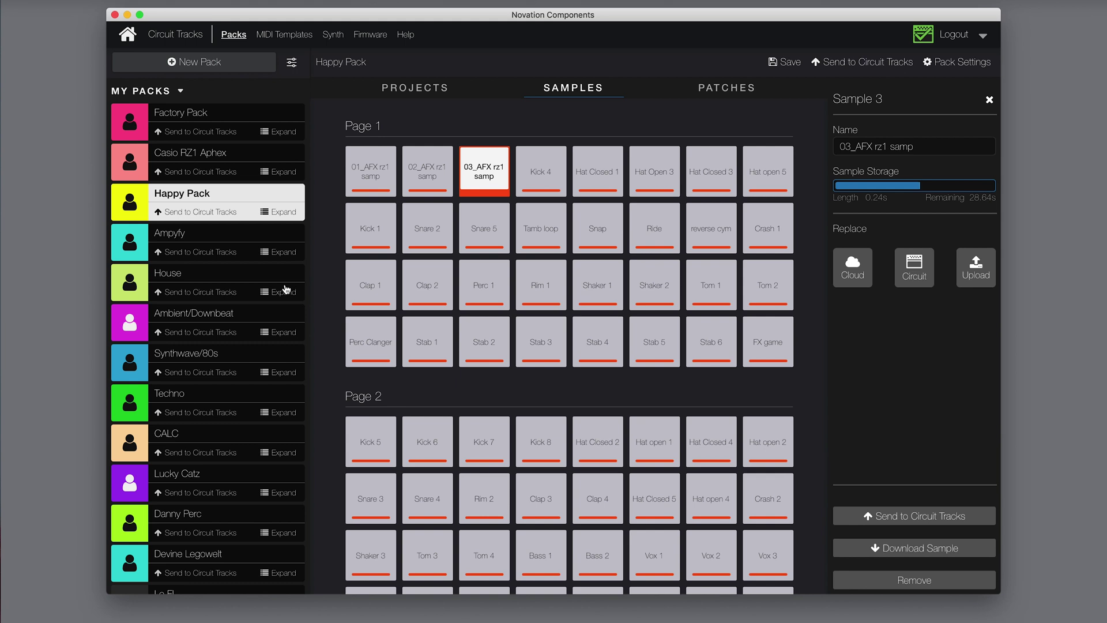
Open CALC and drop 01 and 02_AFX rz1 samp over CC Kick 1 and CC Kick 2
left_click(175, 437)
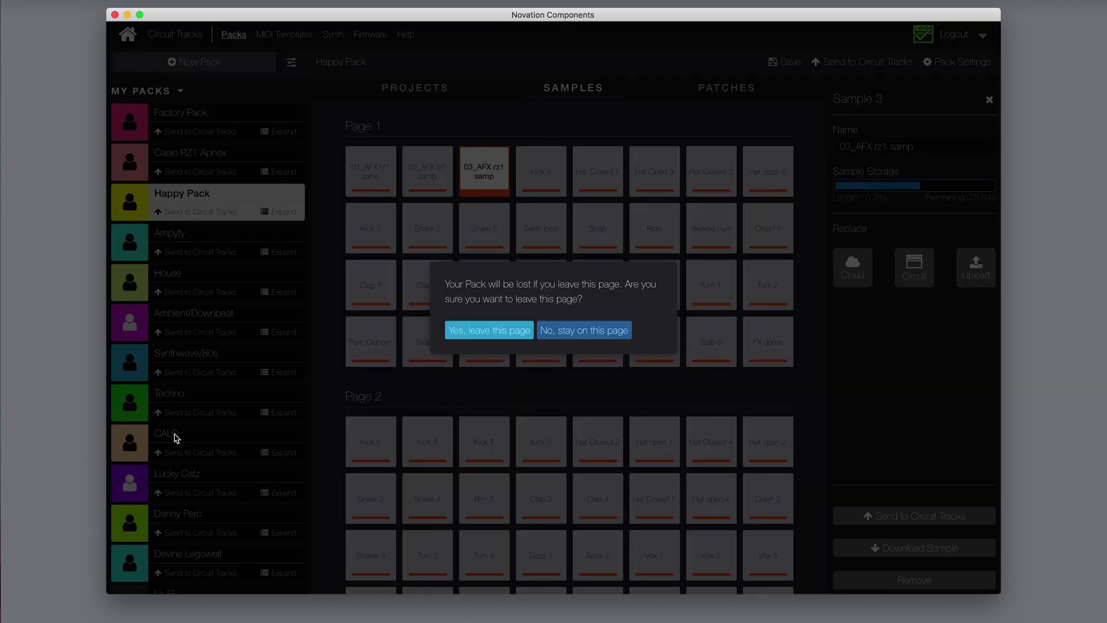
left_click(494, 331)
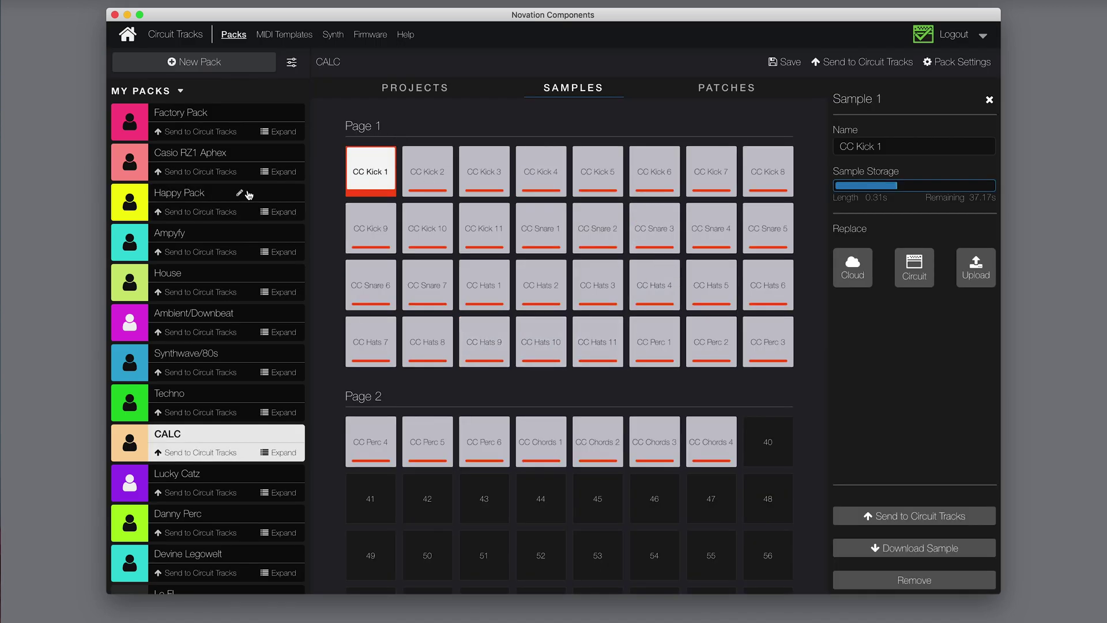
left_click(271, 175)
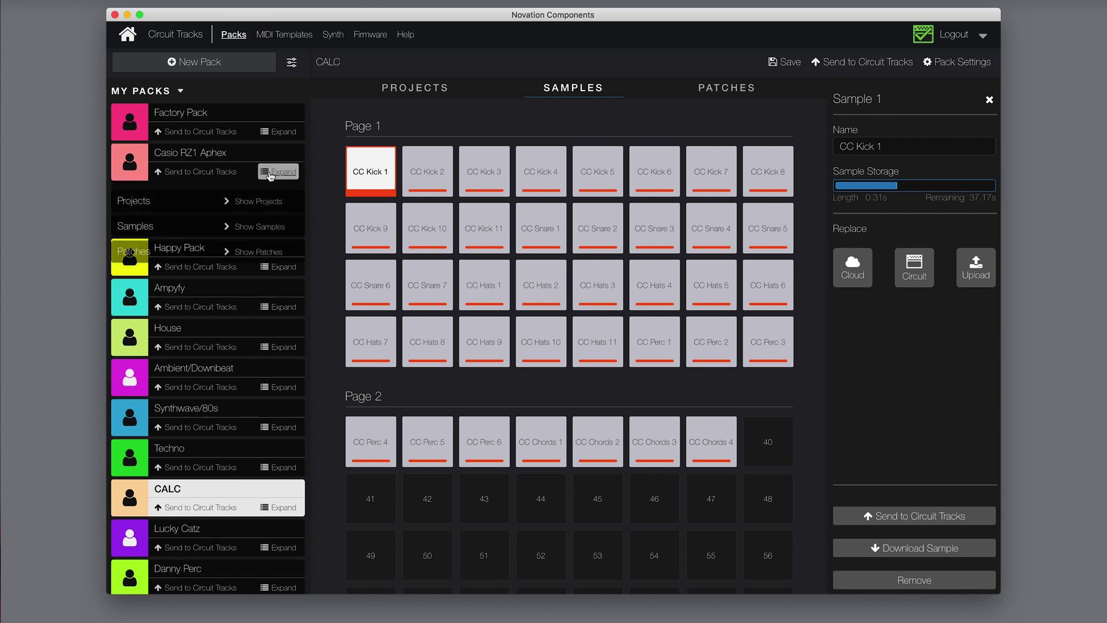
left_click(228, 224)
left_click_drag(213, 253, 359, 190)
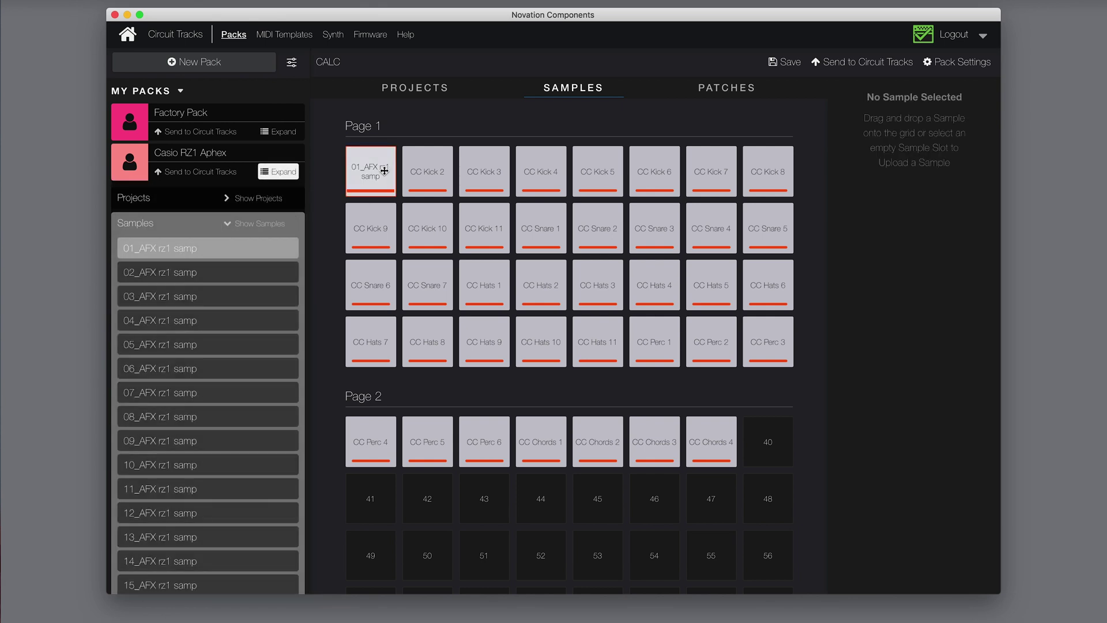
left_click_drag(235, 276, 431, 192)
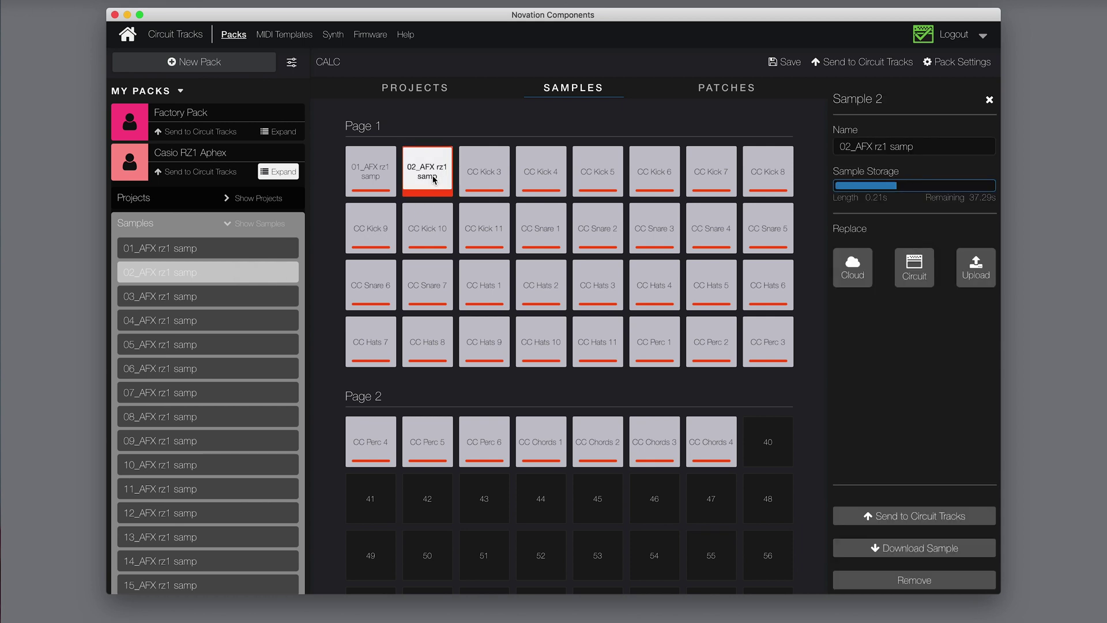
Overwrite all CALC samples with the whole Casio RZ1 Aphex set, then show its Projects tab
left_click(236, 223)
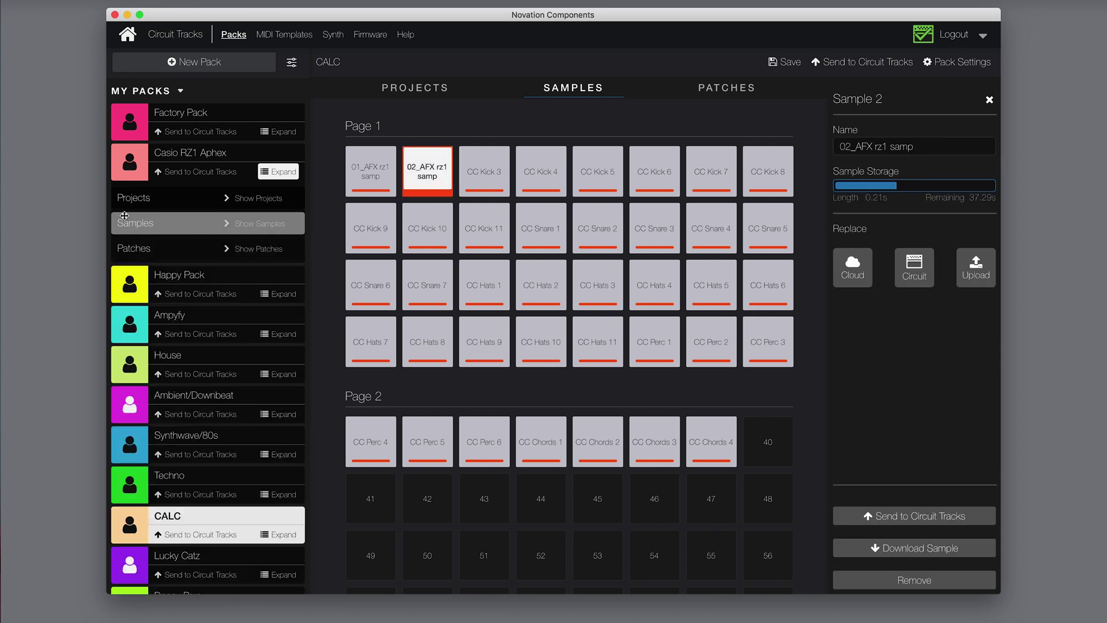
left_click_drag(126, 224, 541, 264)
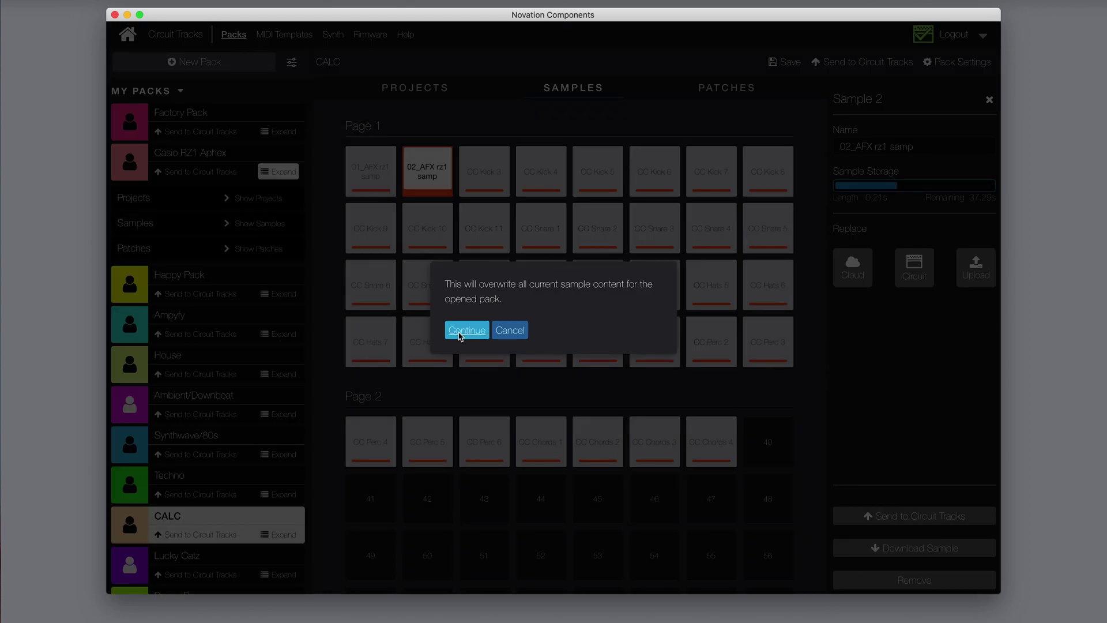
left_click(460, 335)
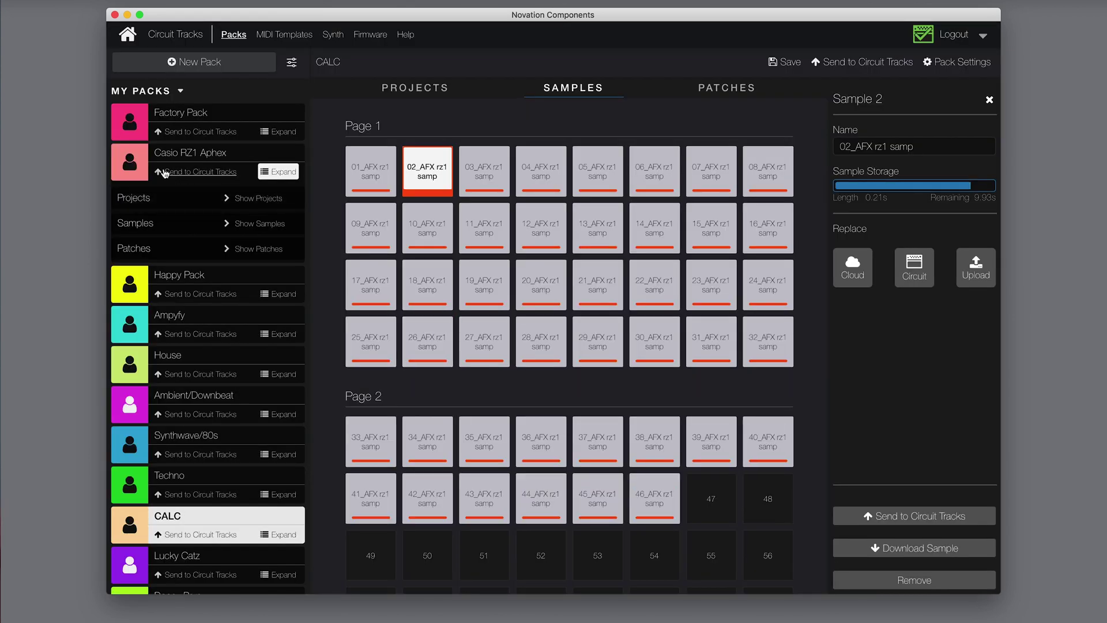
left_click(263, 172)
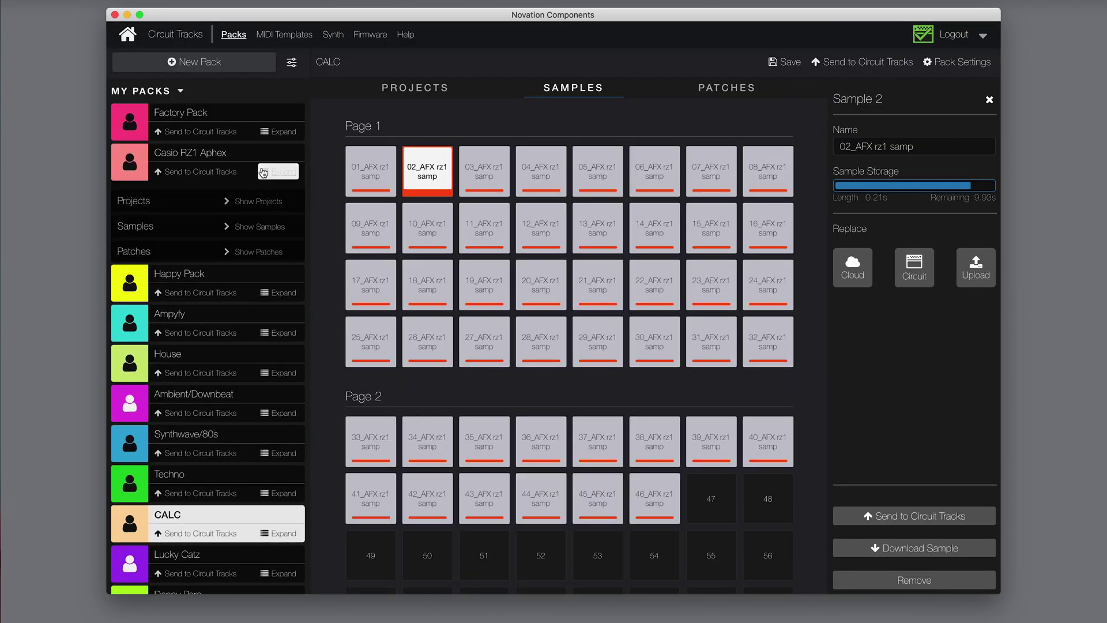
left_click(423, 98)
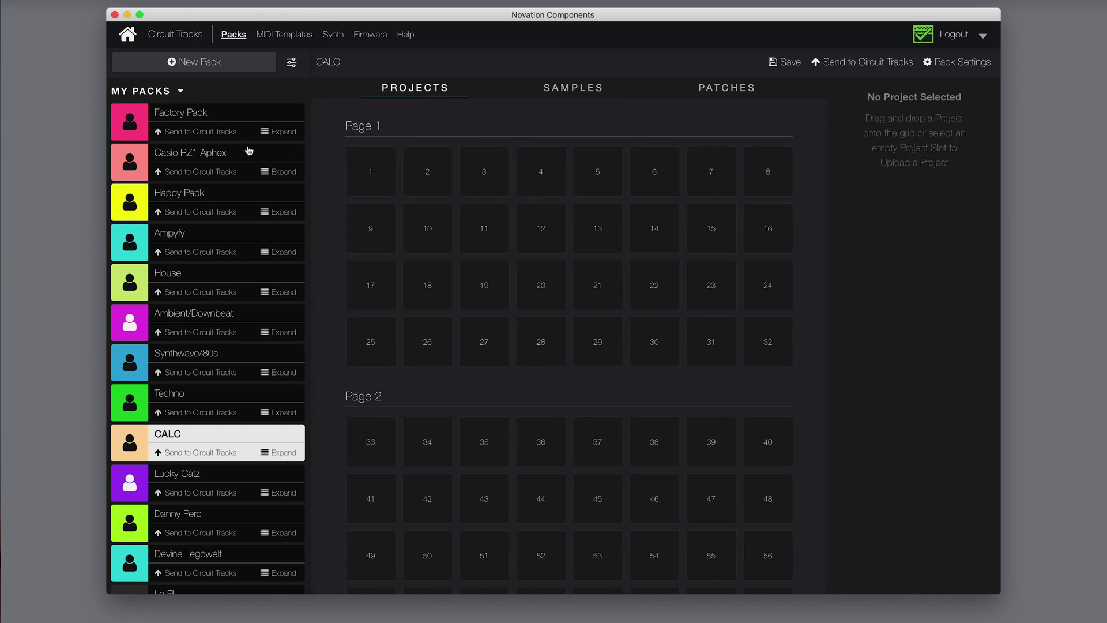
left_click(271, 132)
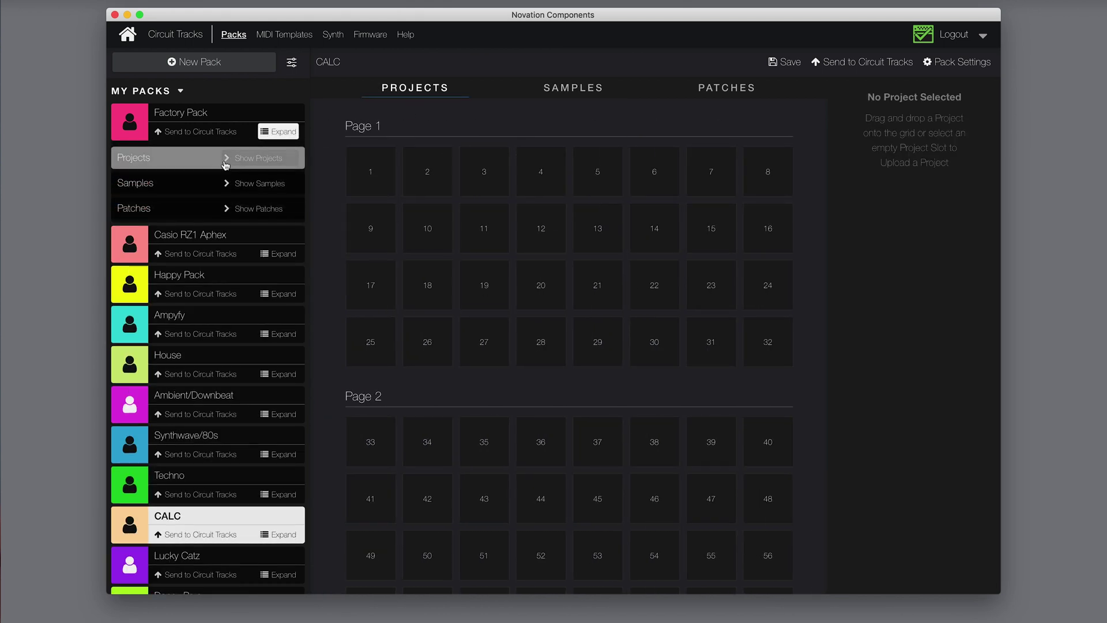
Import all Factory Pack projects into CALC slots 1–16, Hello Tracks through Rolled Spectrum
left_click(225, 165)
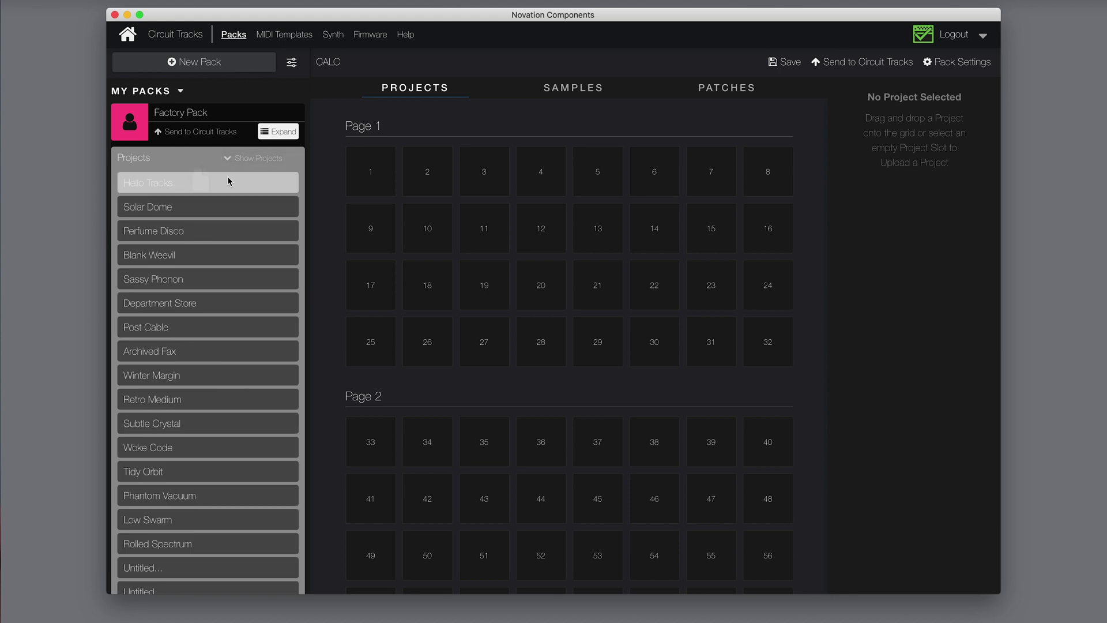
left_click_drag(227, 181, 369, 171)
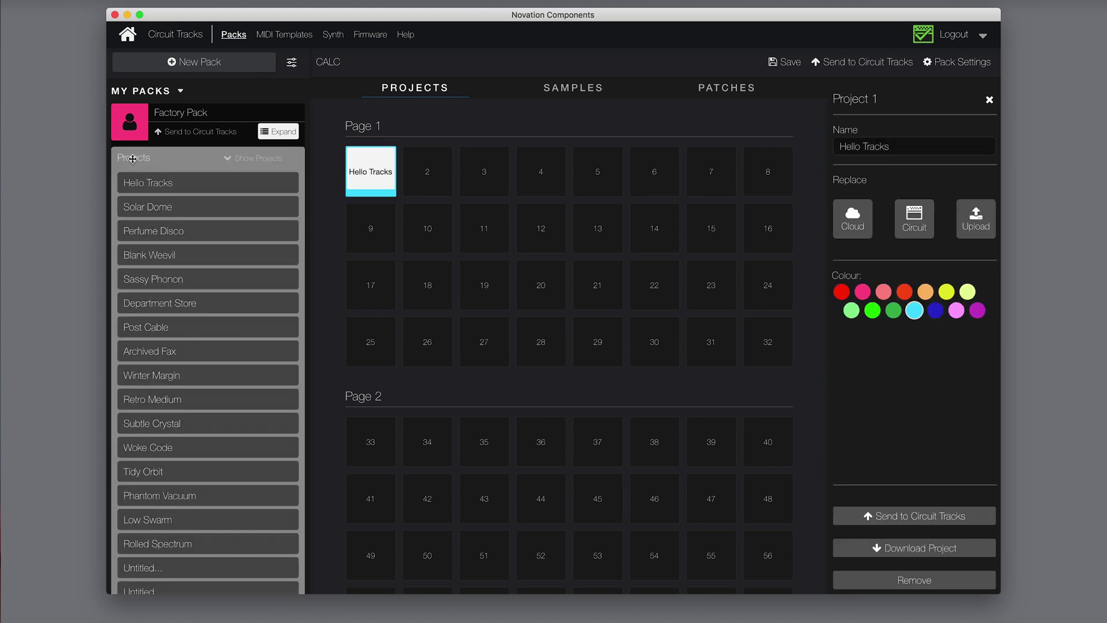
left_click_drag(133, 158, 542, 276)
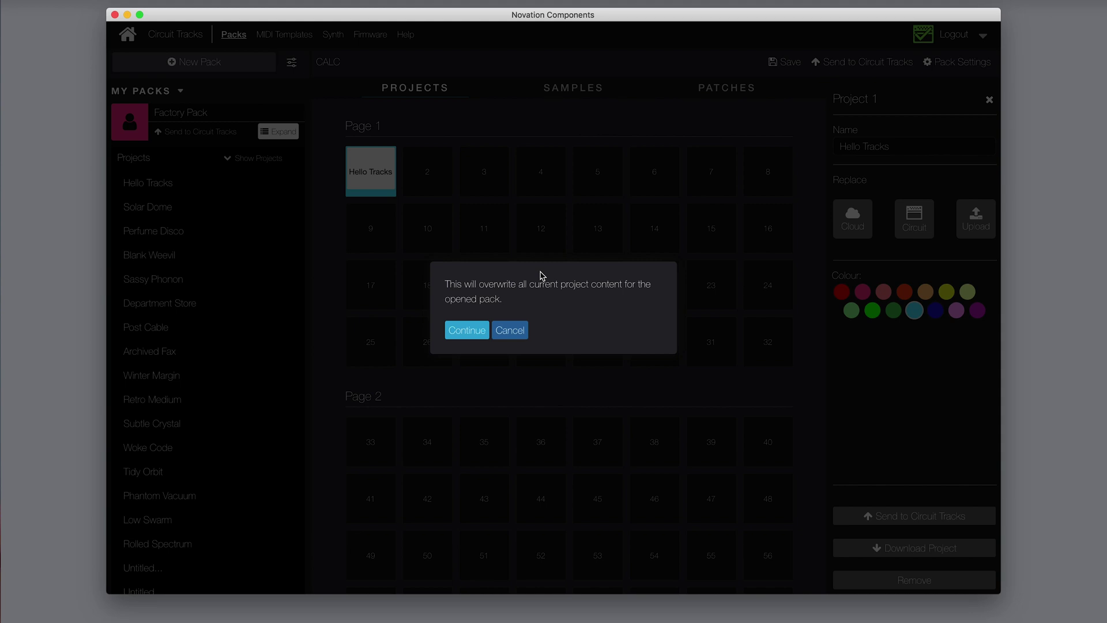
left_click(467, 331)
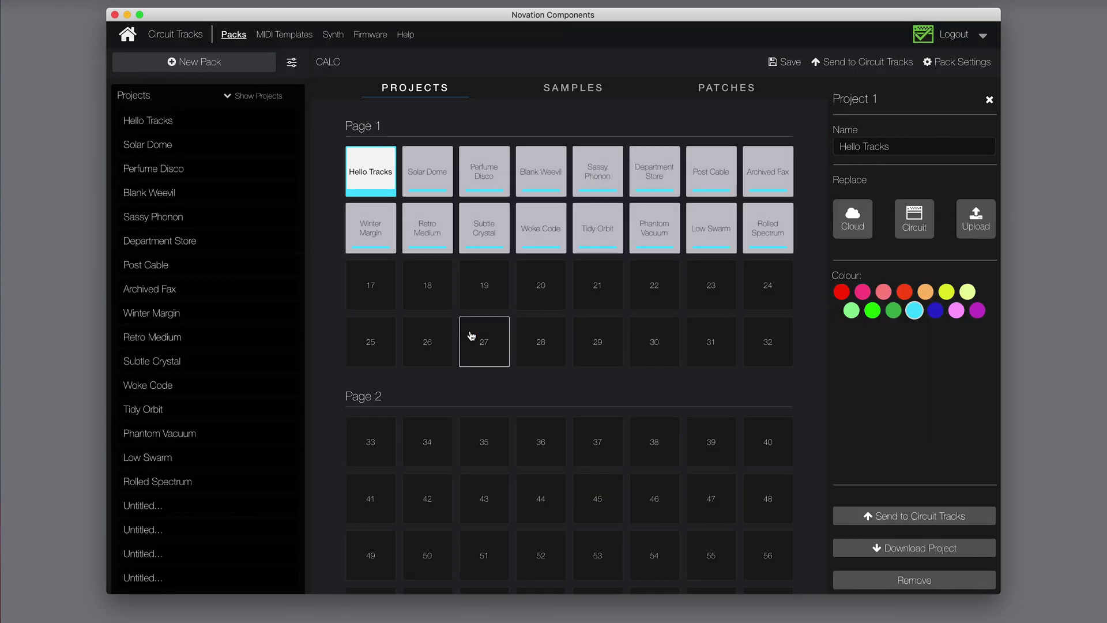
left_click(245, 95)
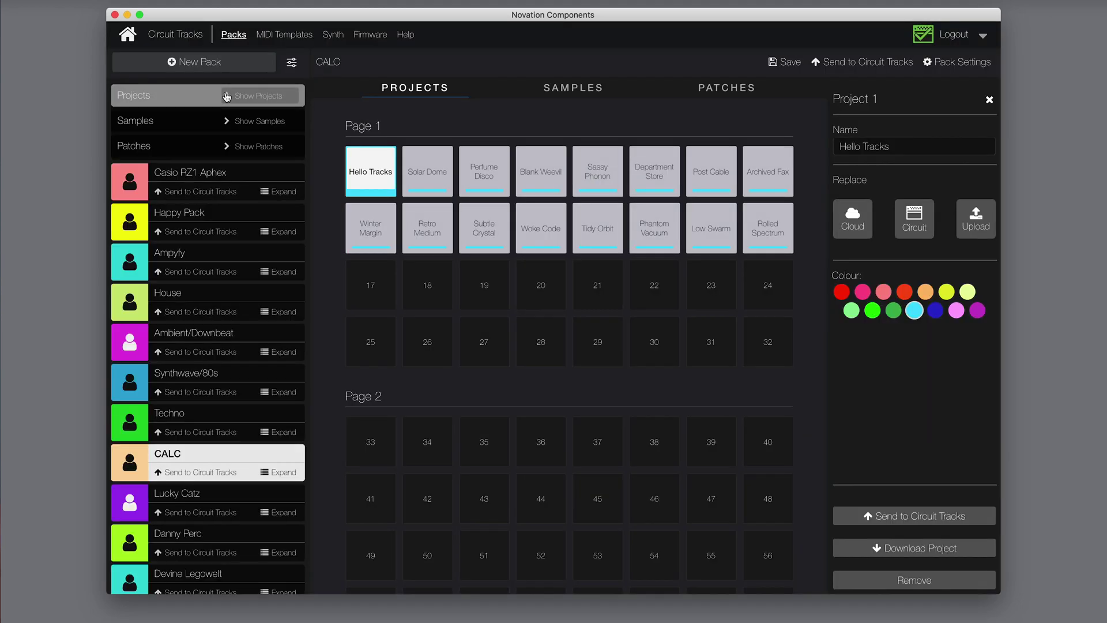
scroll(237, 95, "up", 3)
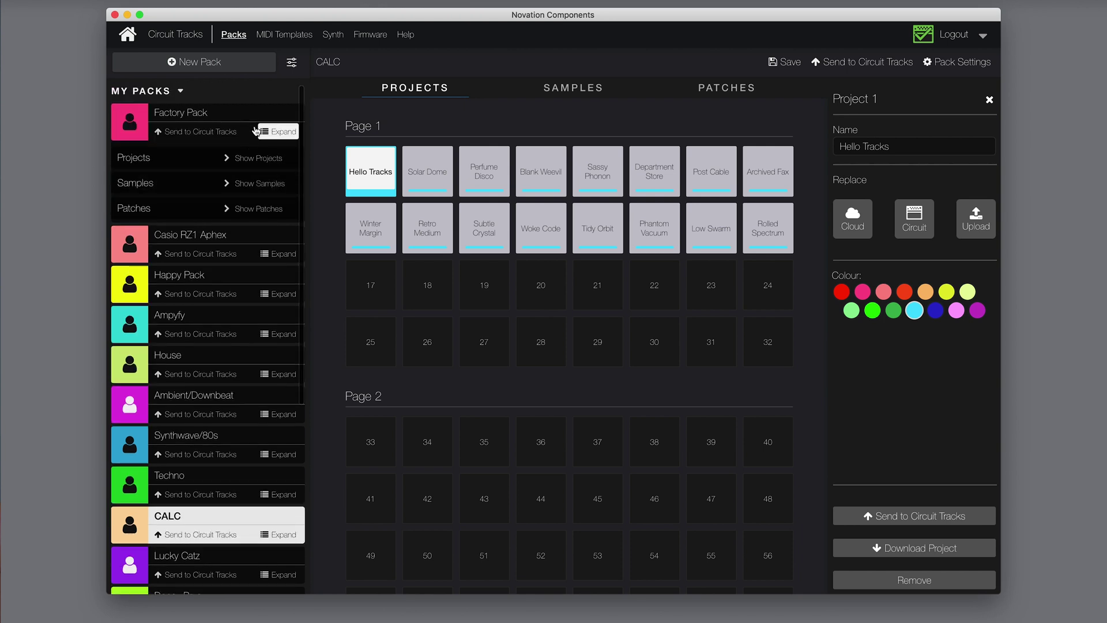
left_click(278, 132)
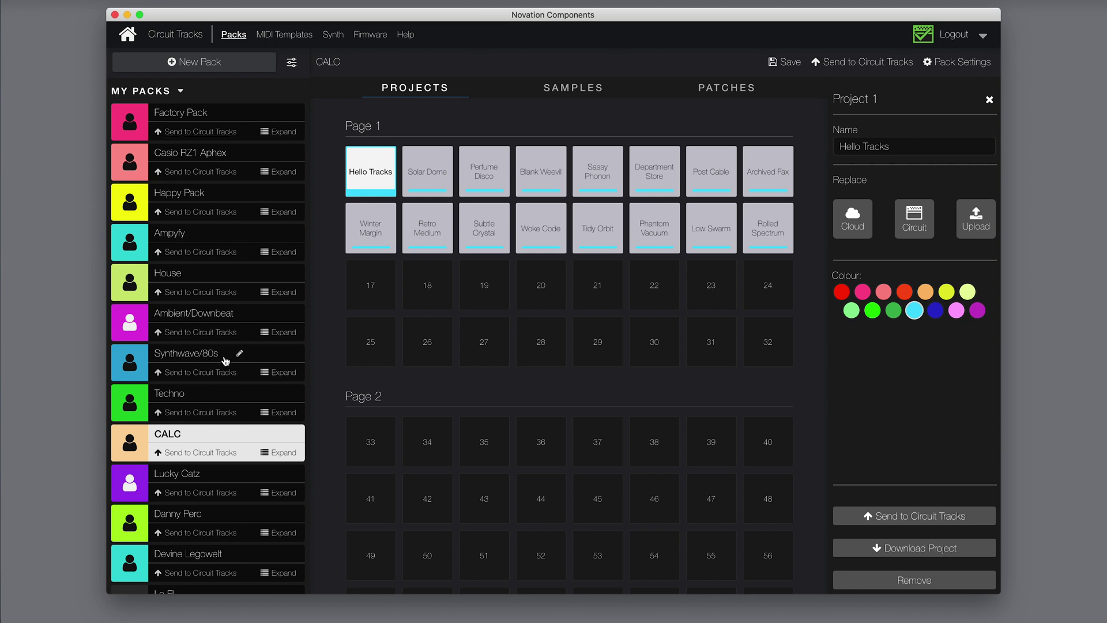
Select 01_AFX rz1 samp in CALC's Samples and download it as a WAV to the Desktop
left_click(567, 89)
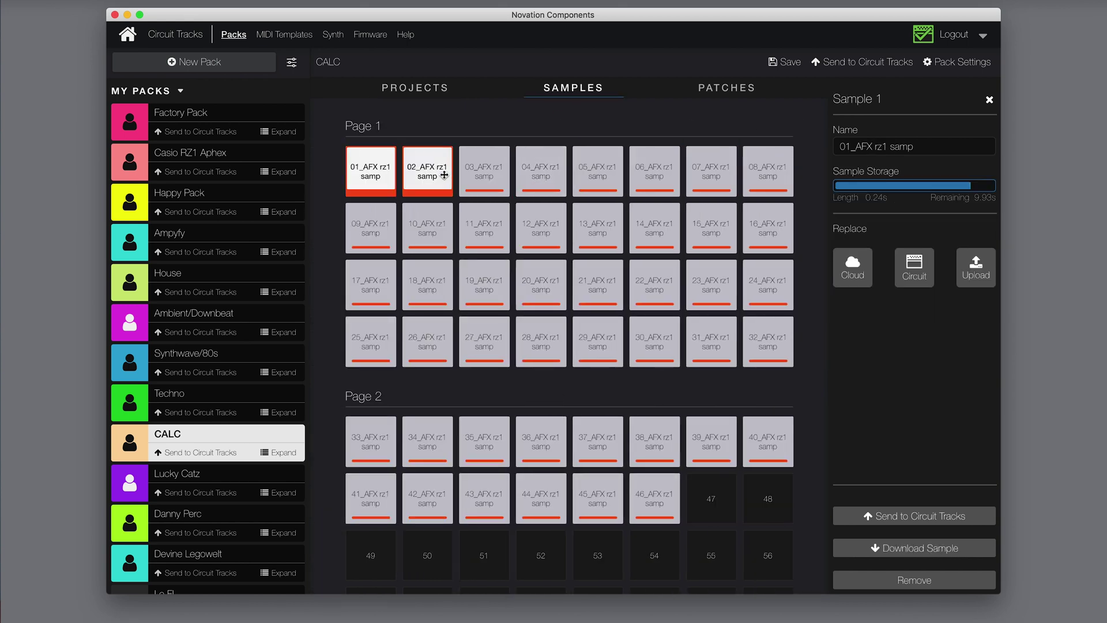
left_click(444, 175)
left_click(490, 179)
left_click(532, 182)
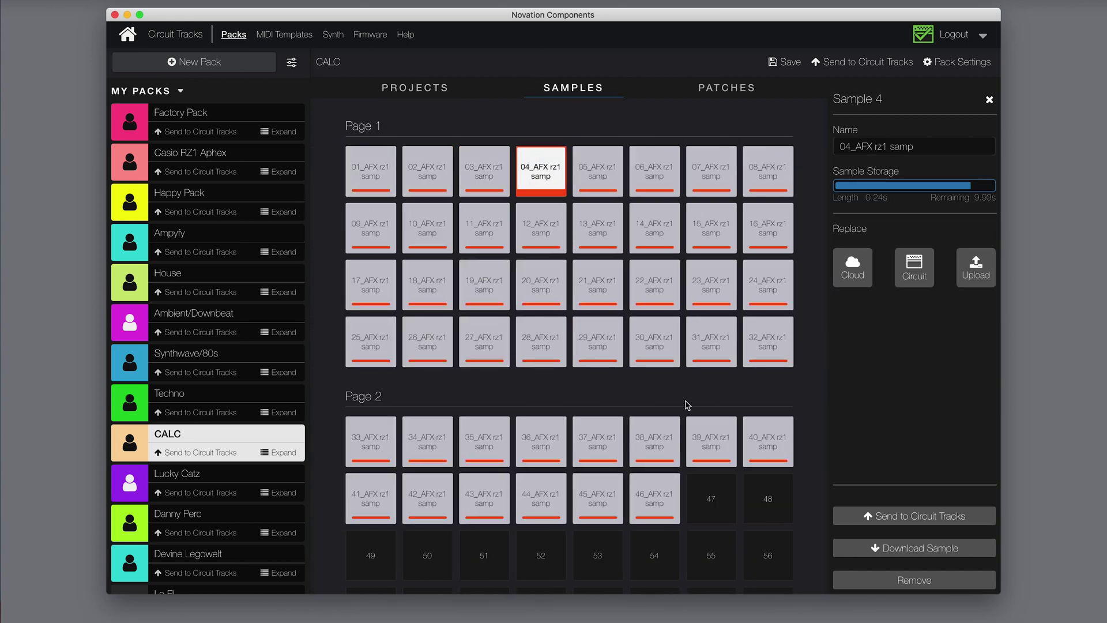
left_click(368, 183)
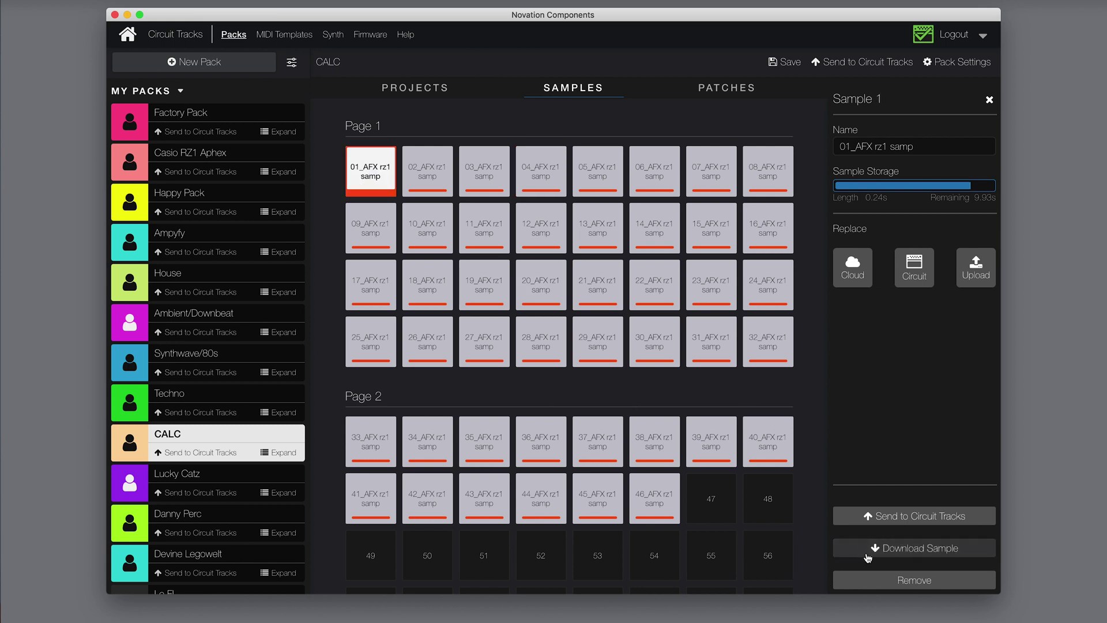
left_click(898, 550)
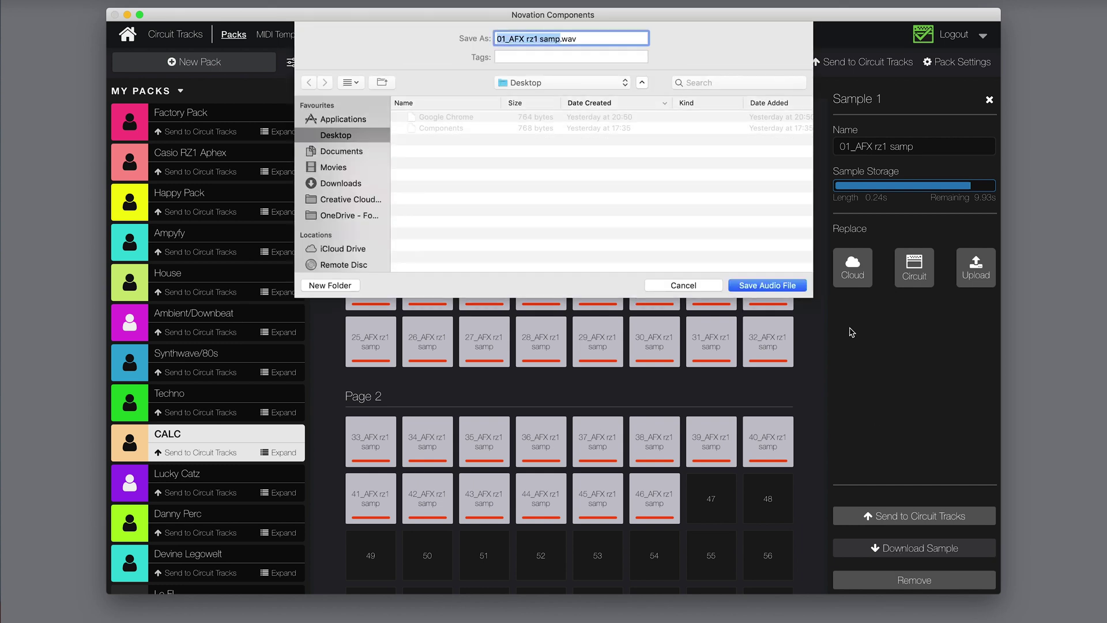
left_click(773, 285)
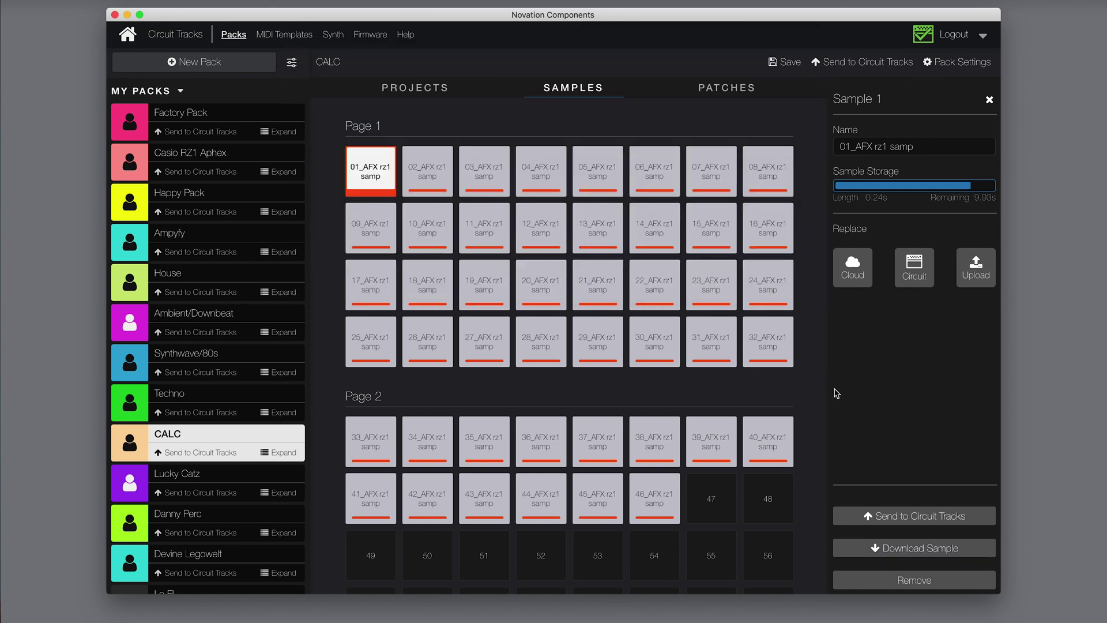
key("Right")
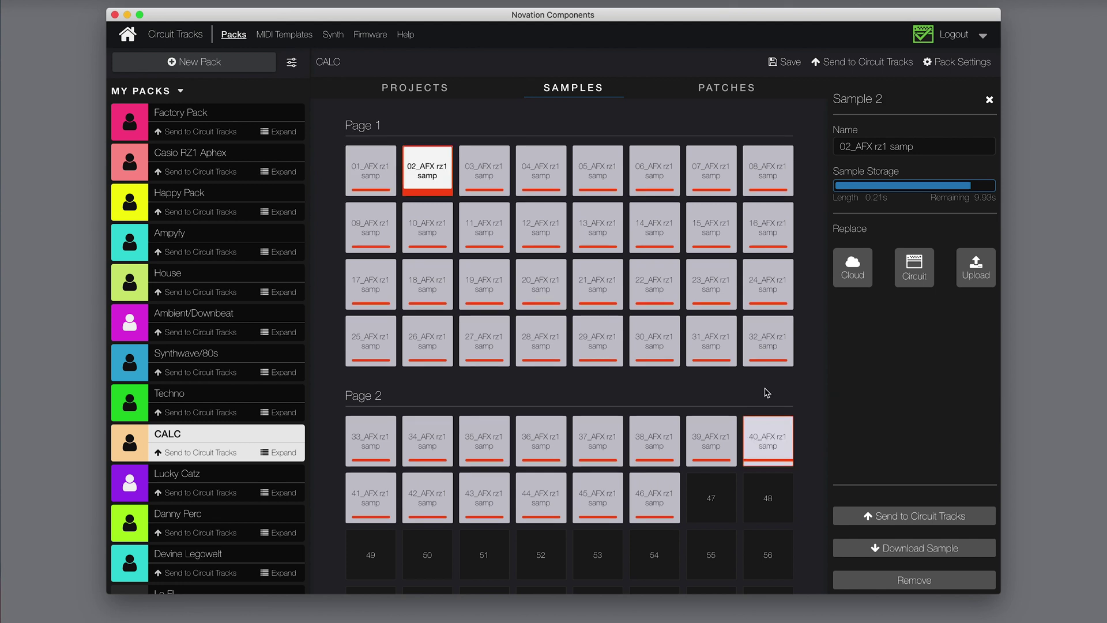
Check the options in the Send to Circuit Tracks dropdown
left_click(857, 64)
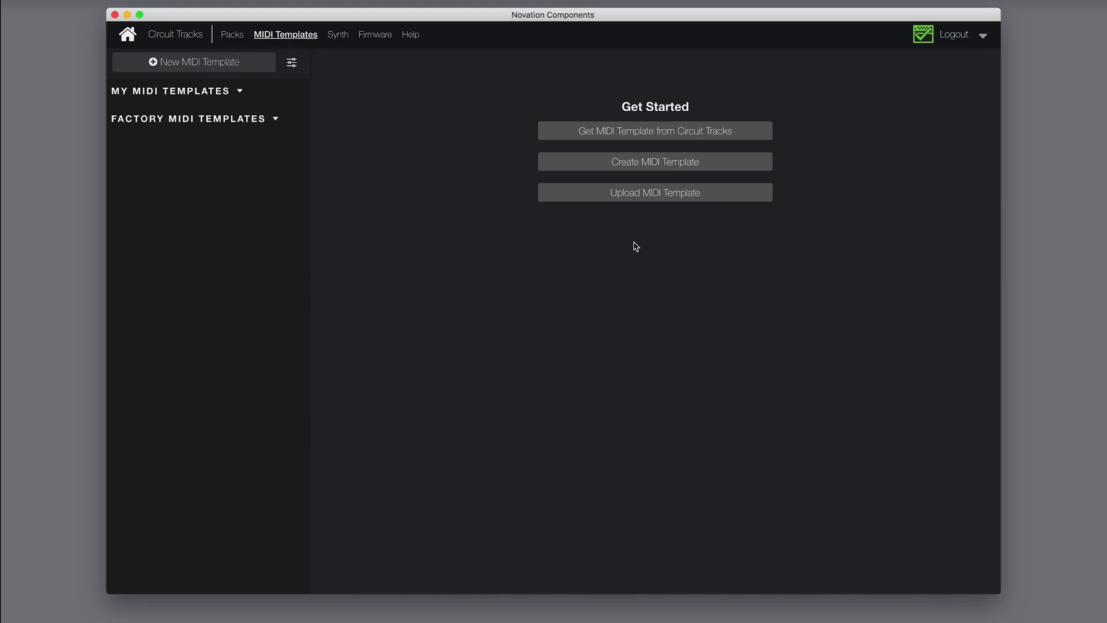
Create a new MIDI template and map Macro 1 to CC 28 as a unipolar control
left_click(658, 167)
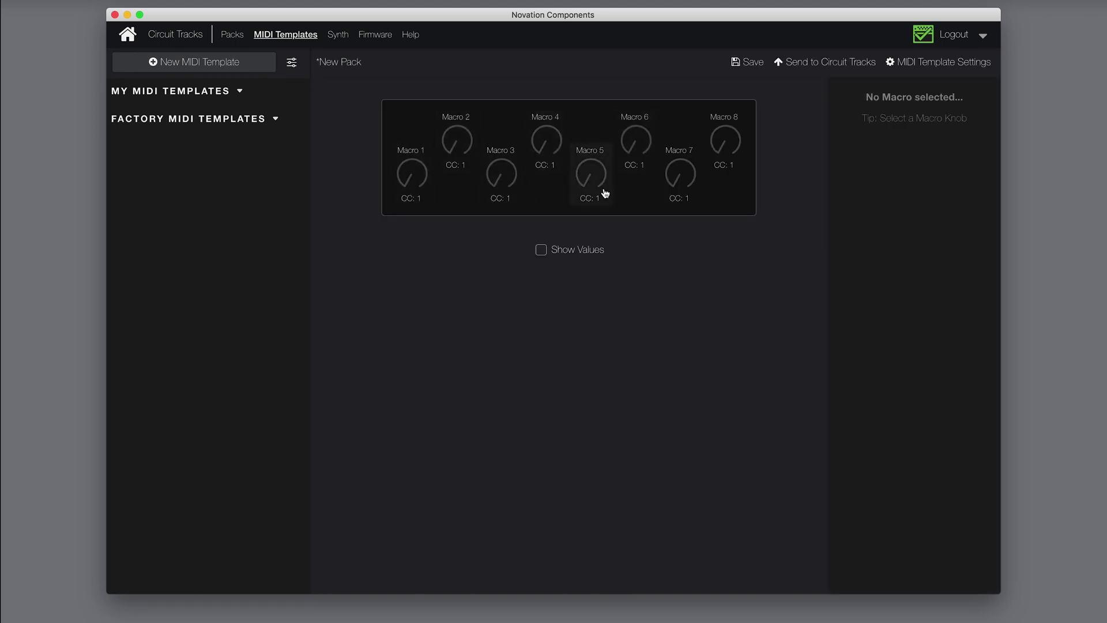
left_click(417, 180)
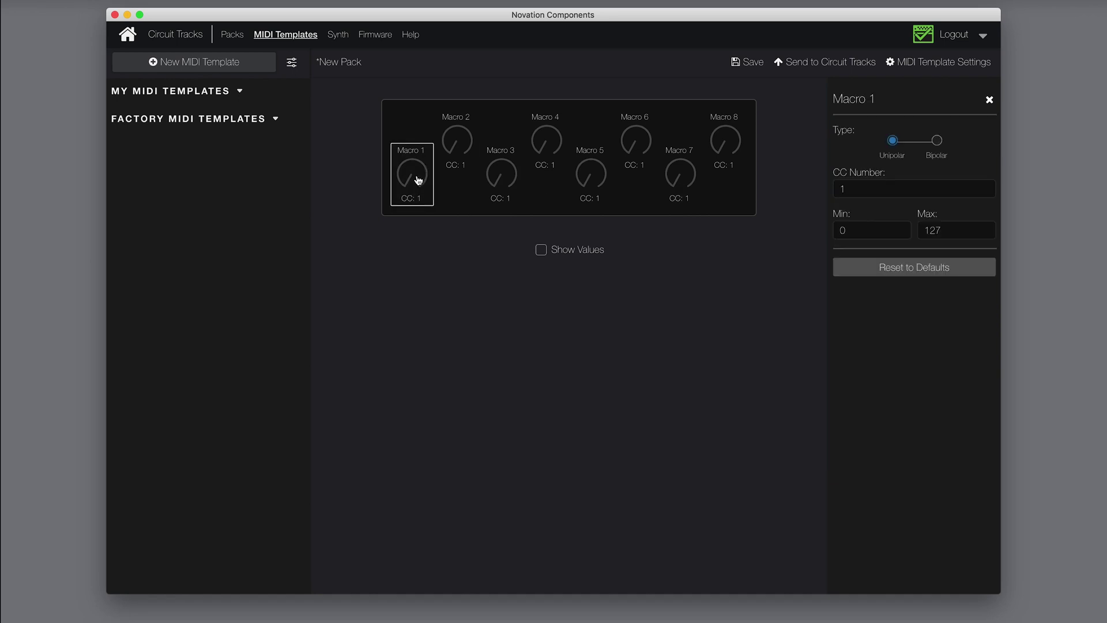
double_click(836, 189)
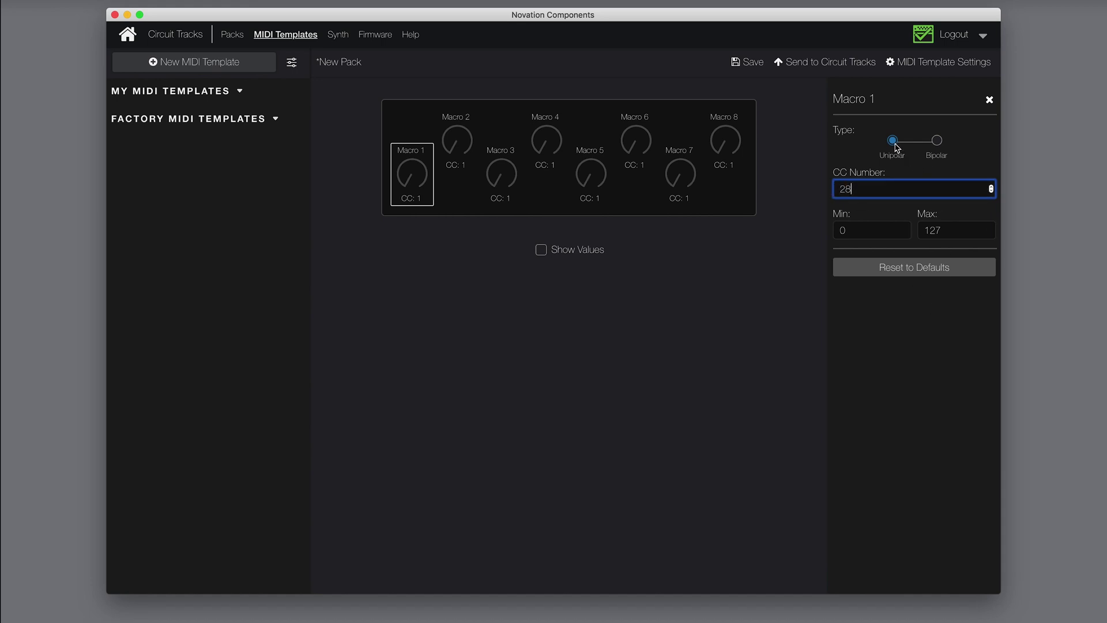
left_click(938, 142)
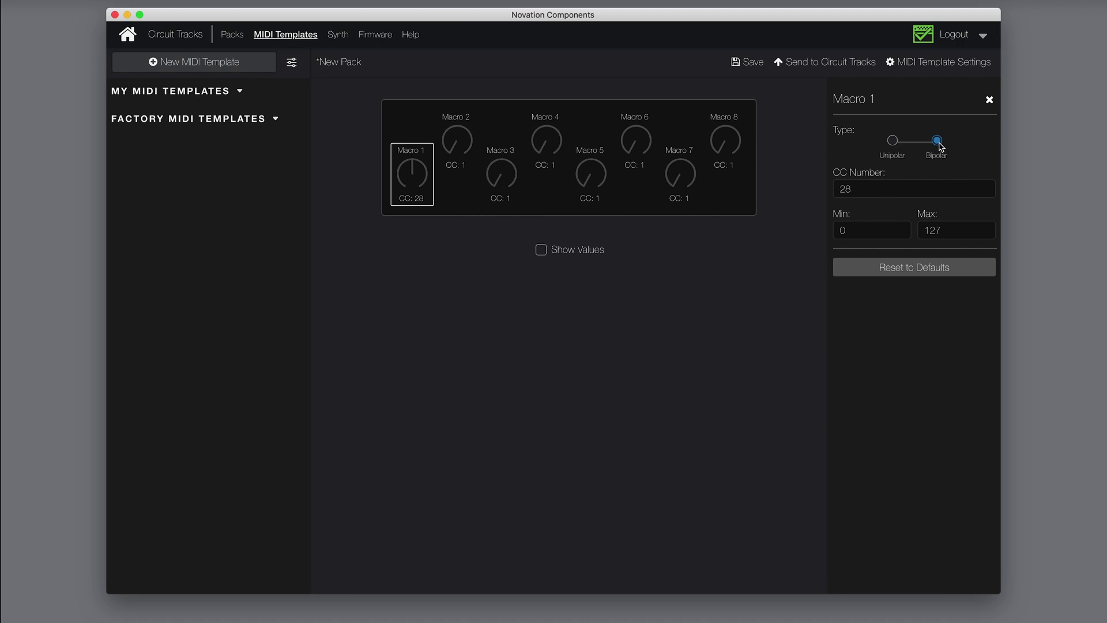
left_click(892, 141)
Send the macro template to a Custom Mode slot on Circuit Tracks
left_click(809, 62)
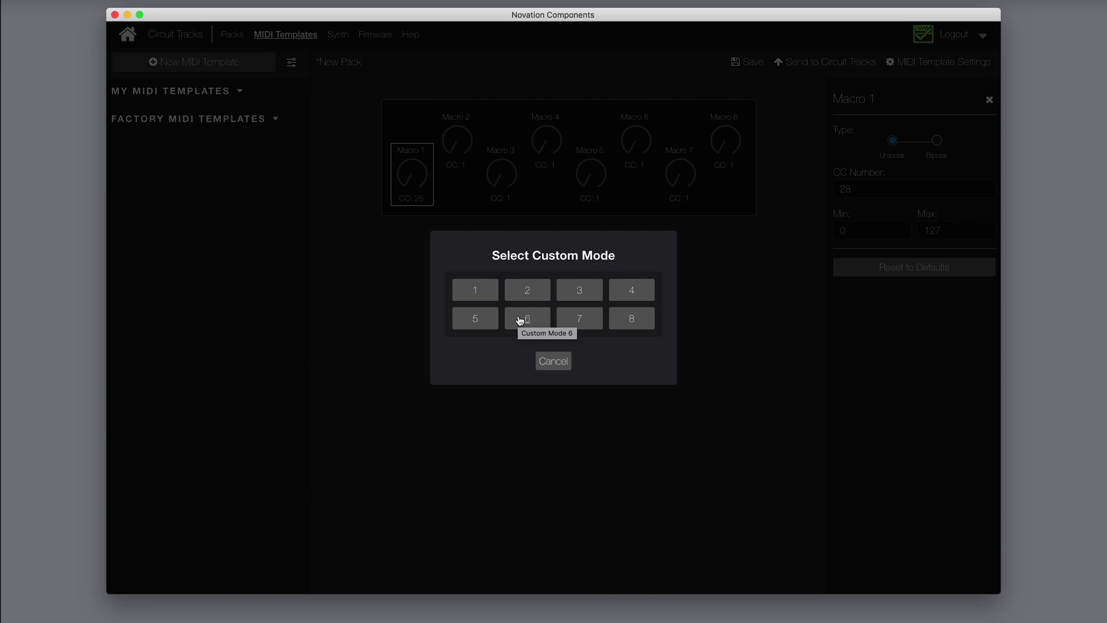
left_click(476, 290)
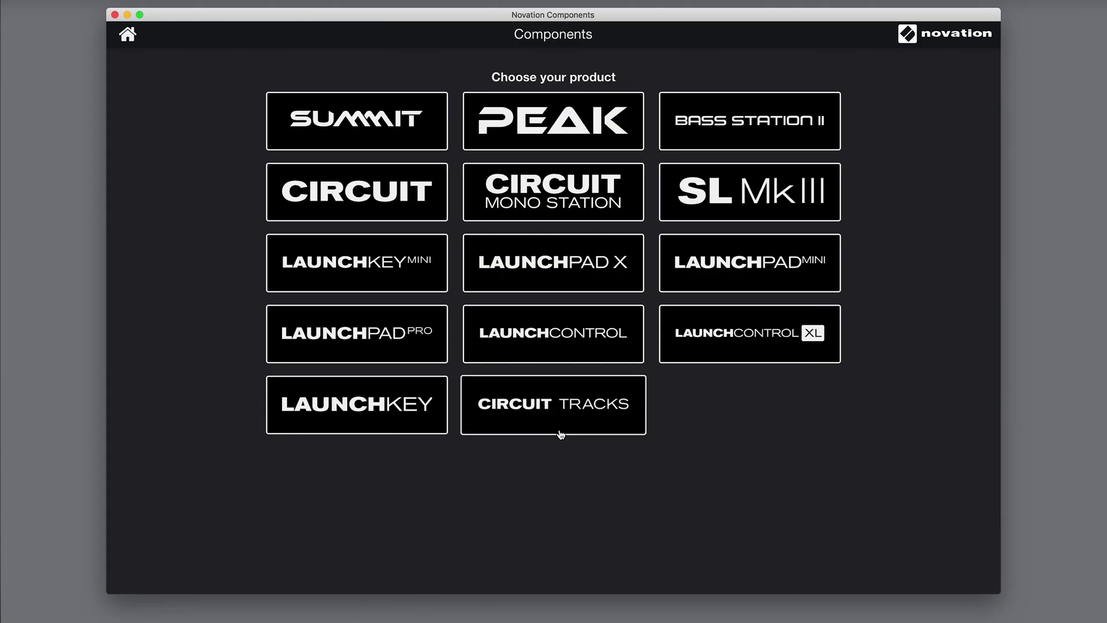
Create a new Circuit Tracks synth patch with lower filter frequency and higher resonance
left_click(546, 413)
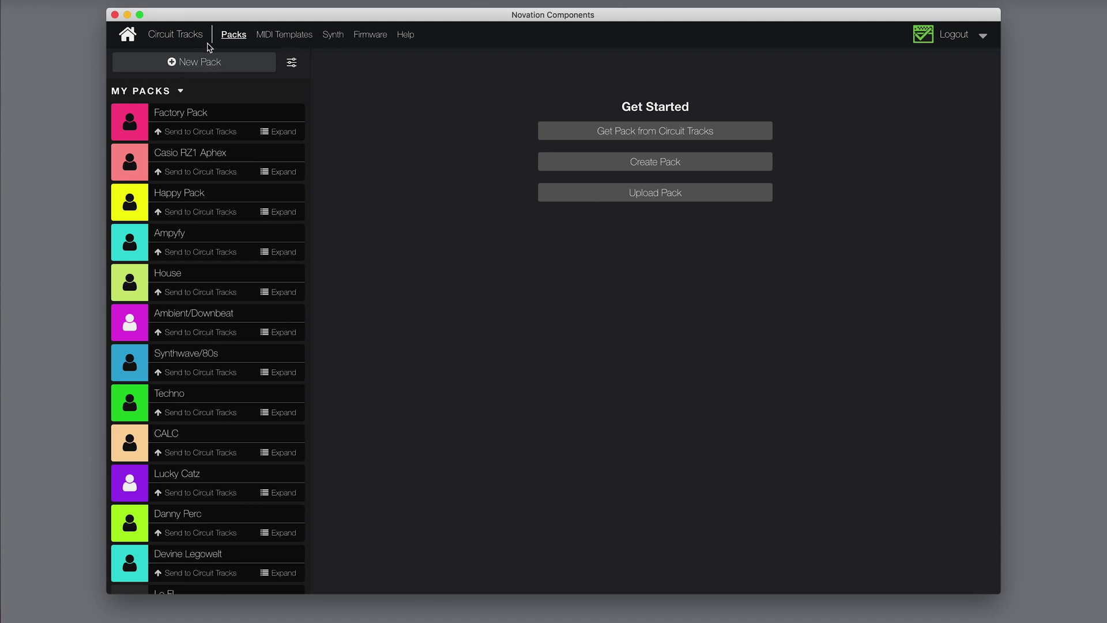
left_click(332, 37)
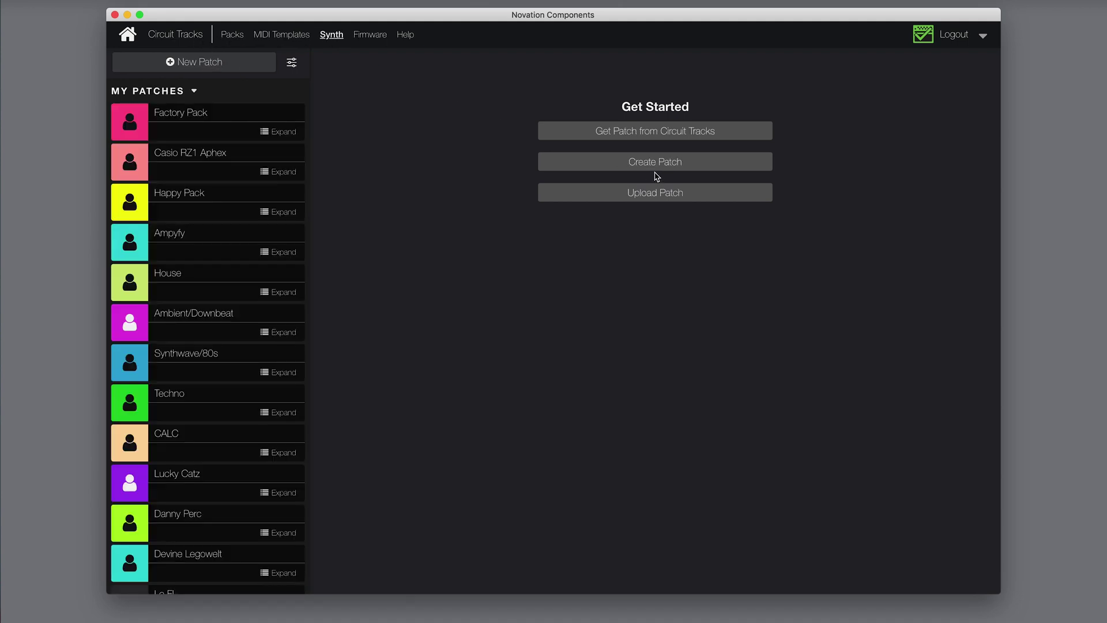
left_click(646, 167)
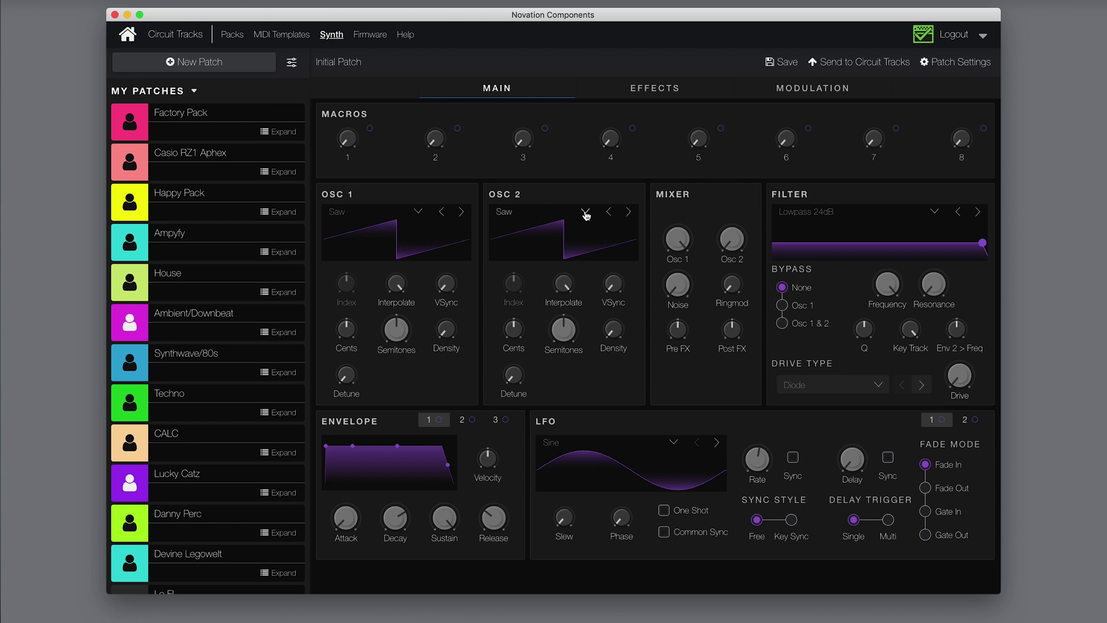
left_click_drag(886, 285, 889, 326)
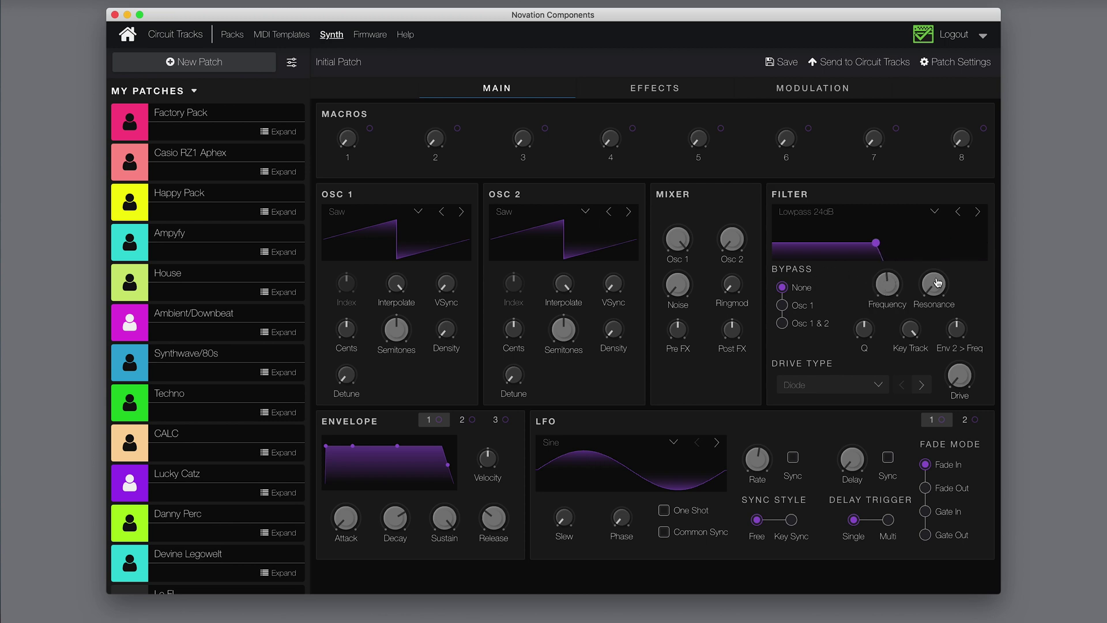
mouse_move(934, 285)
left_mouse_down()
mouse_move(916, 240)
mouse_move(882, 304)
mouse_move(877, 253)
mouse_move(932, 295)
left_mouse_up()
Set oscillator 2 to Digital Nasty 2 with Index -6 and lower envelope 1's sustain
left_click(584, 212)
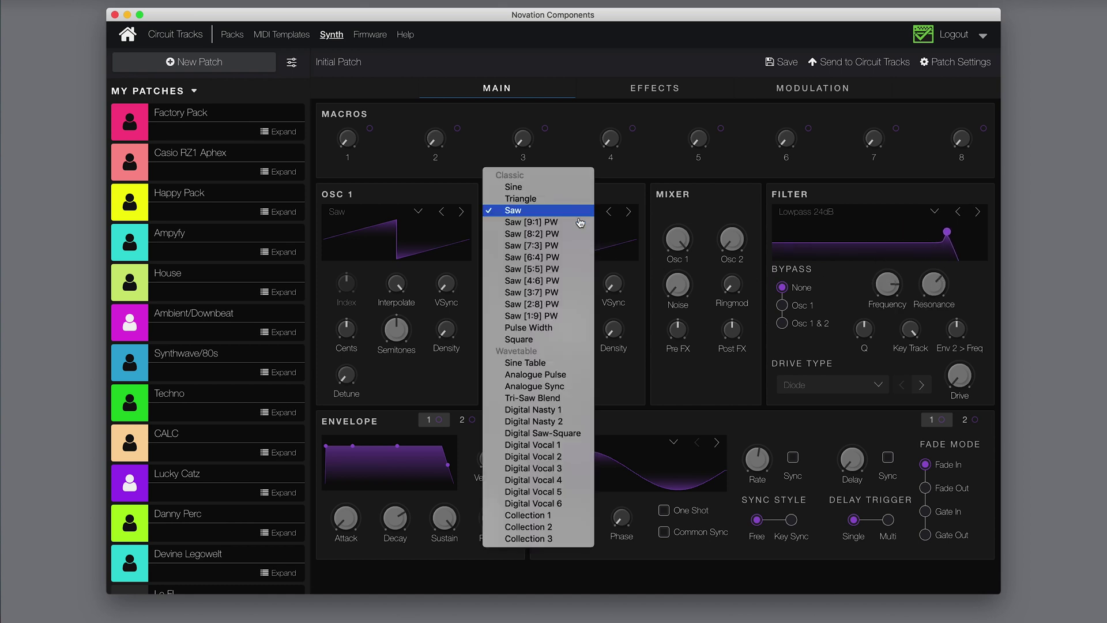
key("Escape")
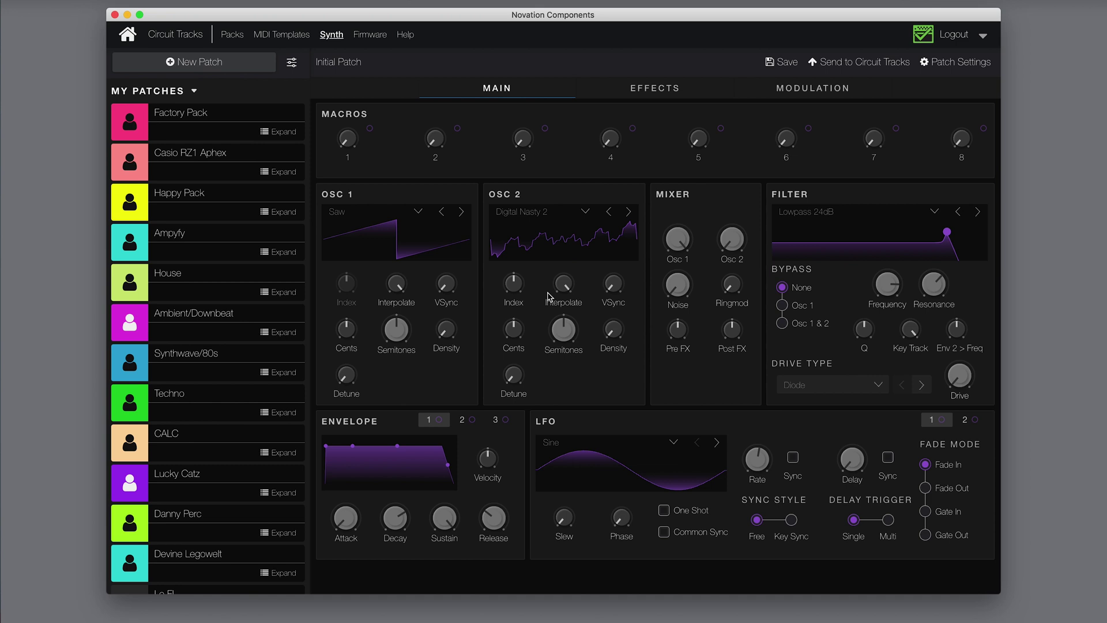
mouse_move(515, 288)
left_mouse_down()
mouse_move(511, 295)
mouse_move(513, 258)
mouse_move(513, 284)
left_mouse_up()
left_click_drag(397, 450, 395, 468)
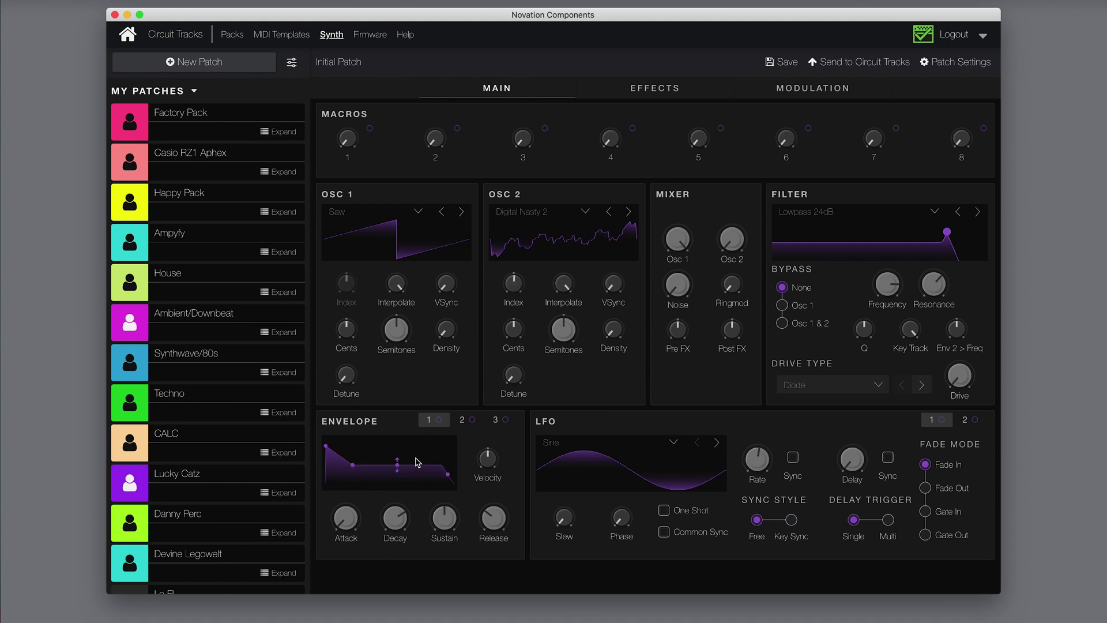
left_click(651, 92)
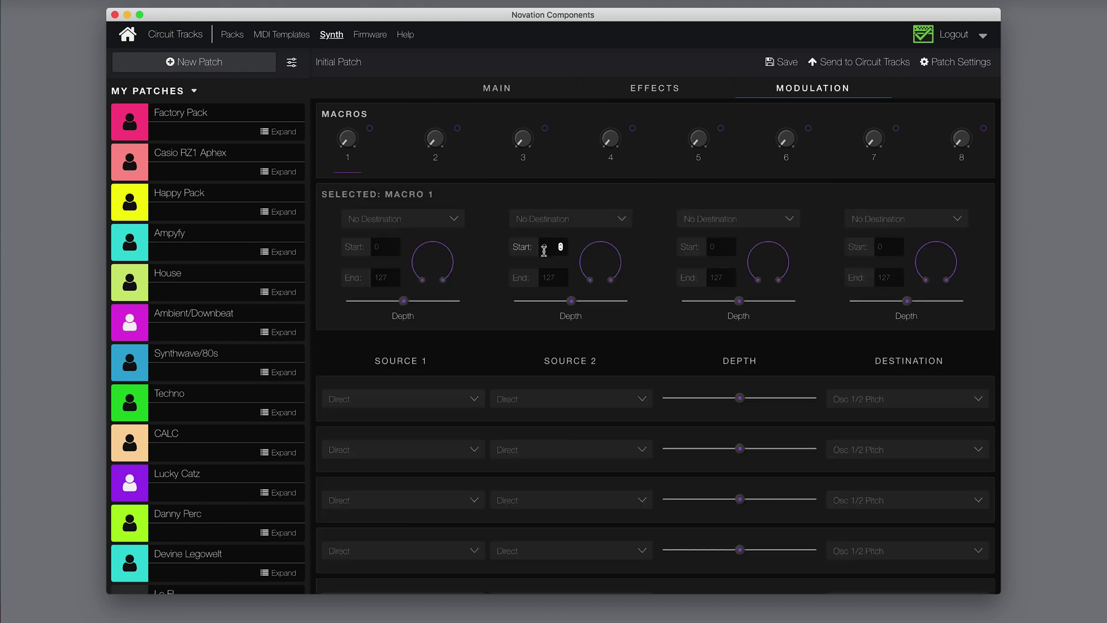
scroll(543, 250, "down", 5)
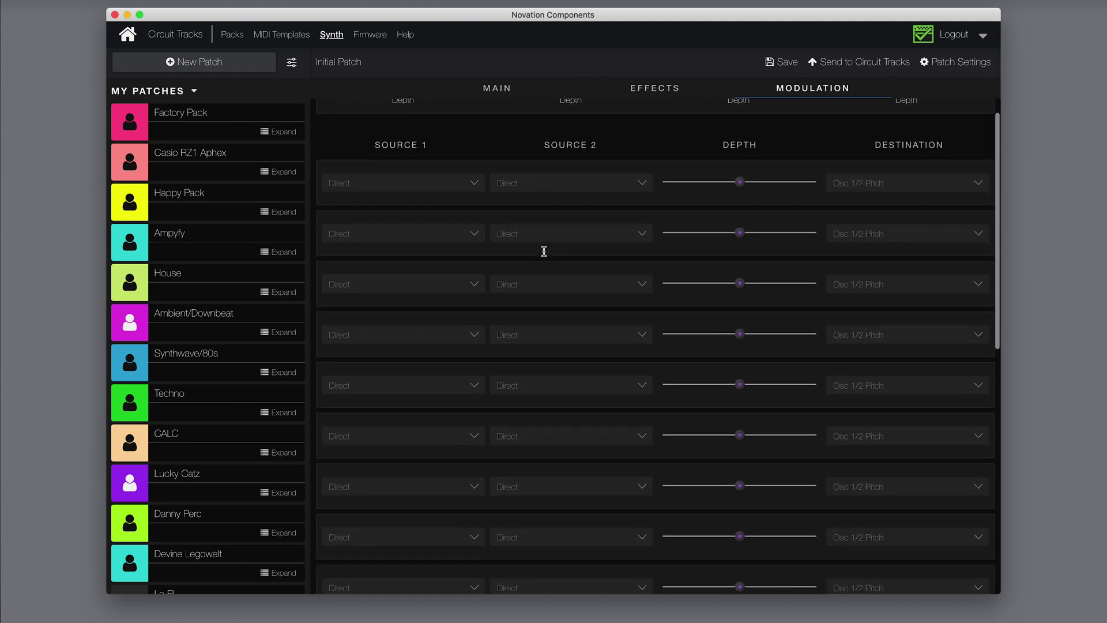
scroll(544, 250, "down", 8)
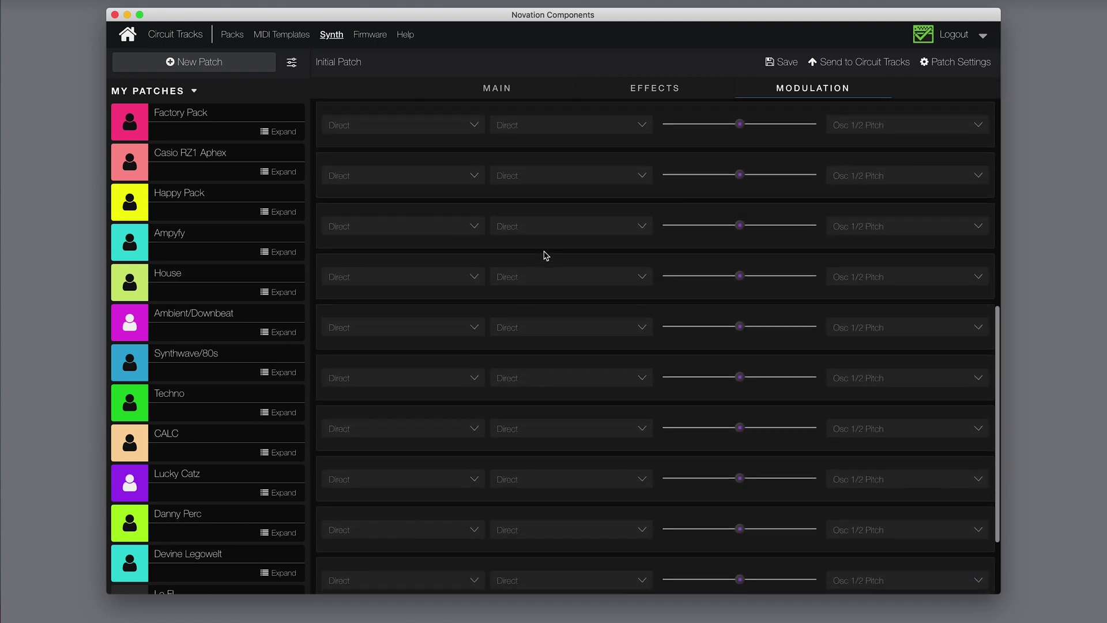
scroll(545, 252, "up", 15)
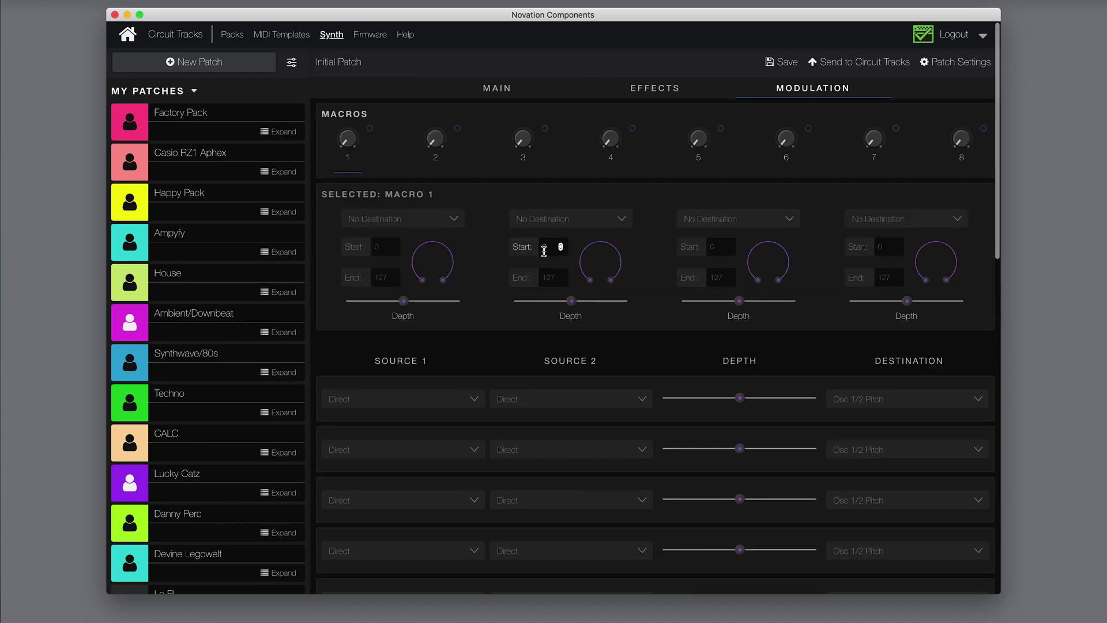
left_click(496, 89)
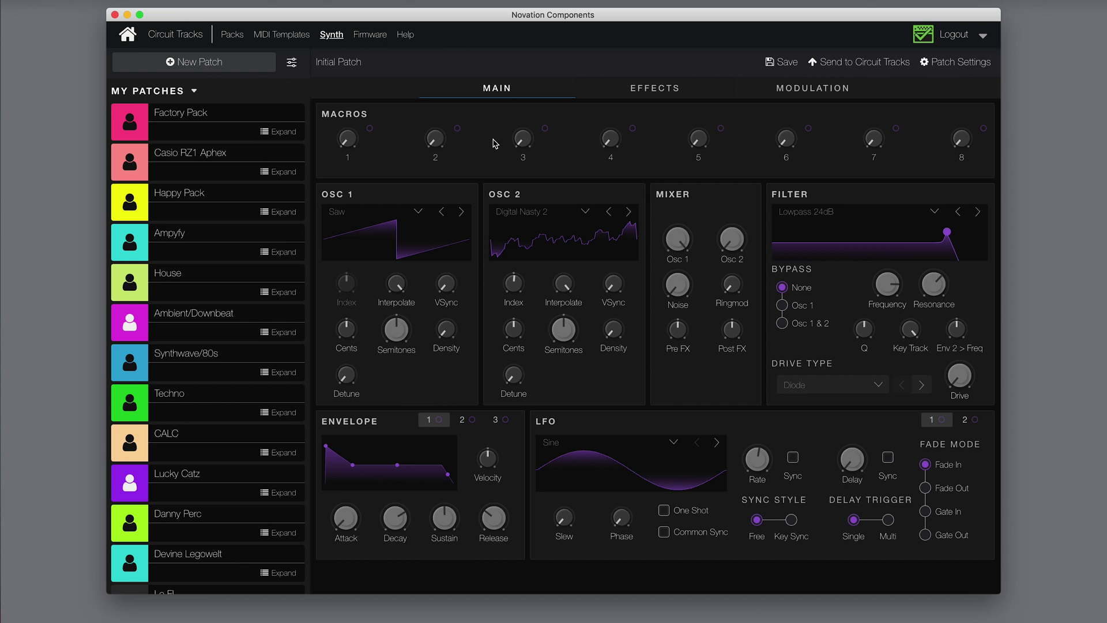
Expand the Factory Pack patch list and load Headfire Phase into the synth editor
left_click(265, 133)
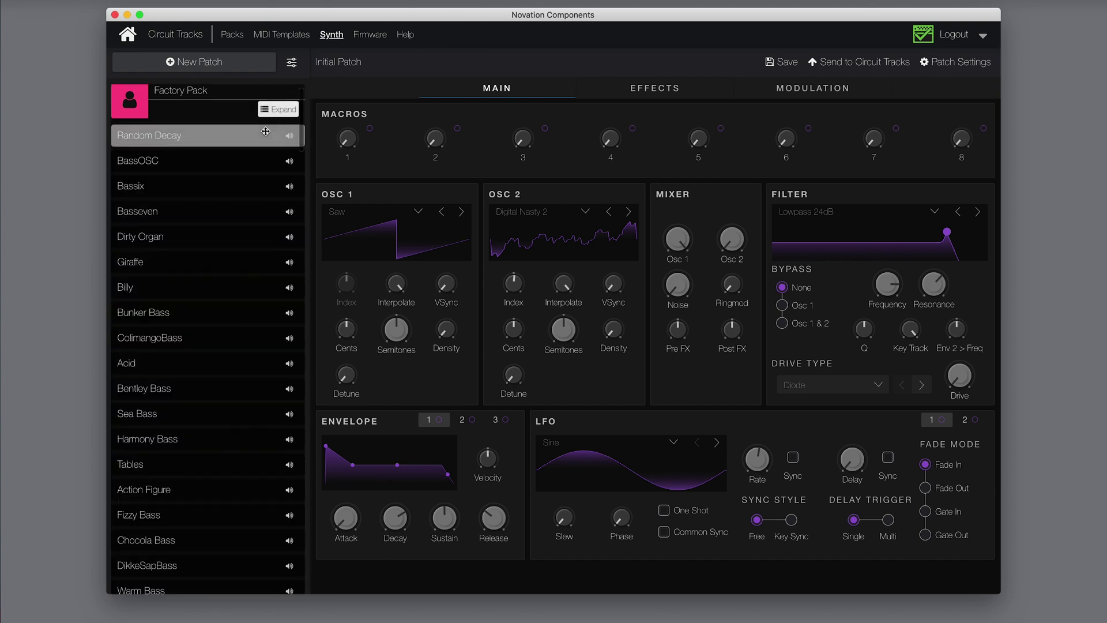
scroll(226, 268, "down", 1)
scroll(226, 269, "down", 10)
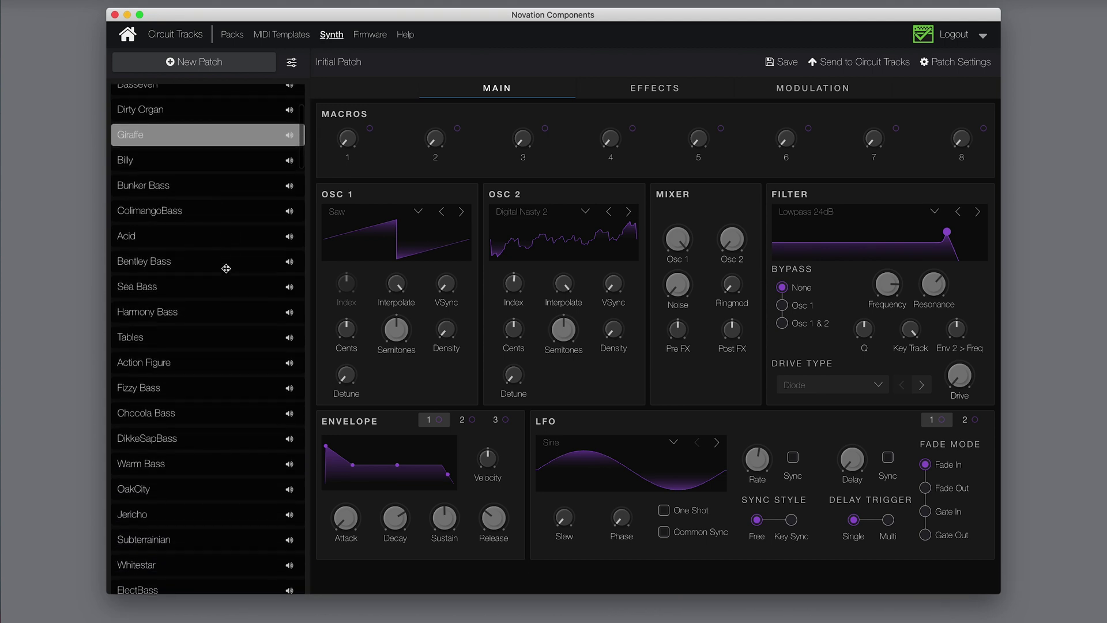
scroll(219, 262, "down", 11)
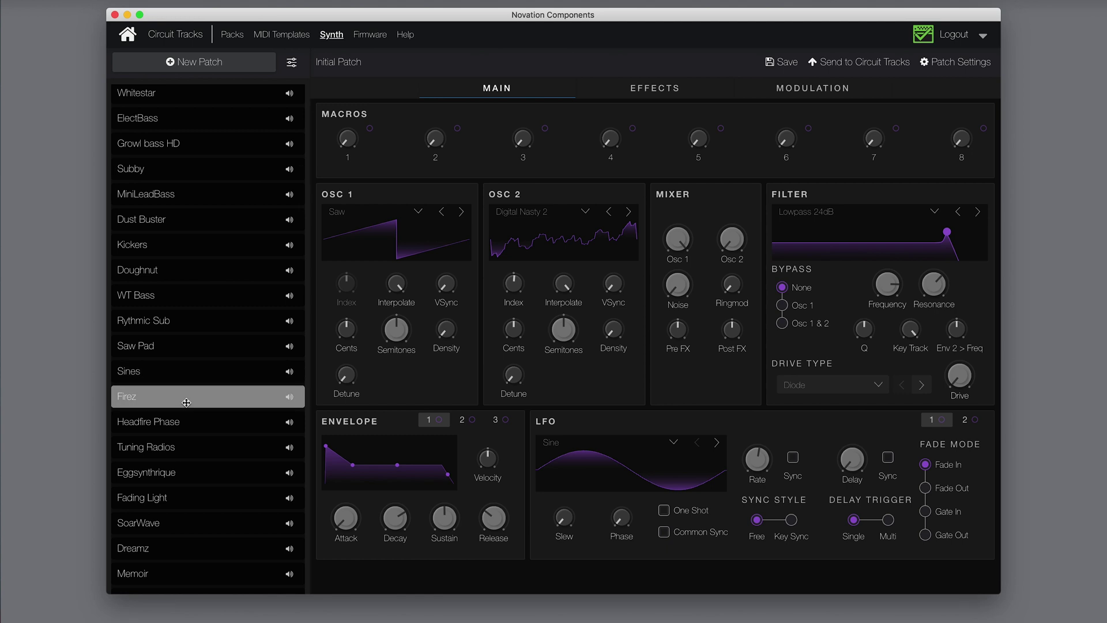
left_click(236, 422)
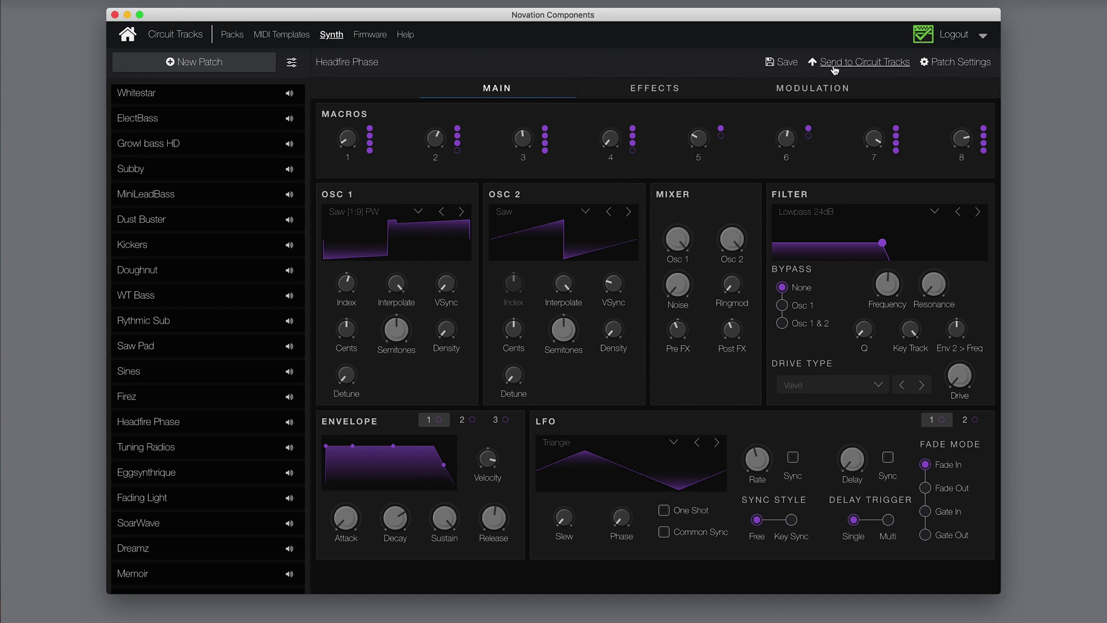
Send Headfire Phase to Circuit Tracks, pack 16, slot 2
left_click(837, 64)
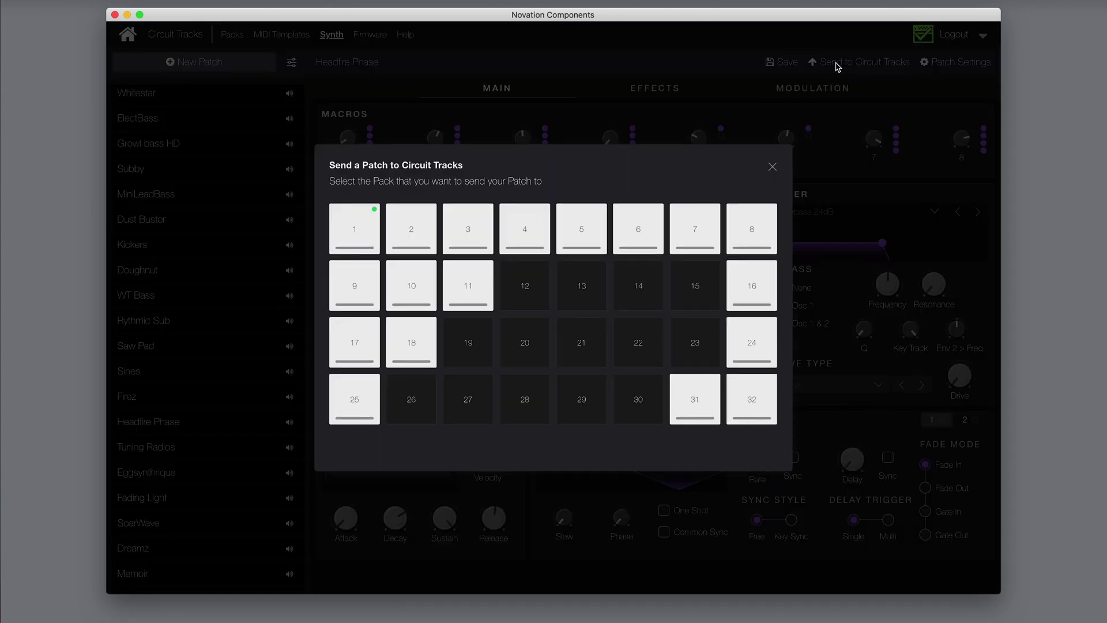
left_click(762, 281)
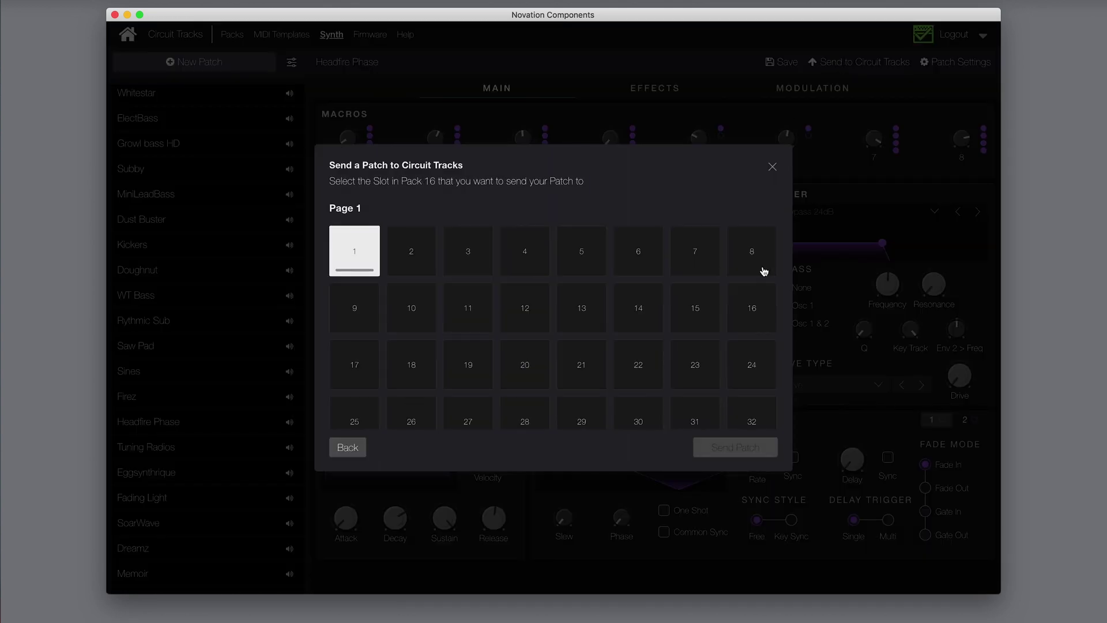
left_click(420, 248)
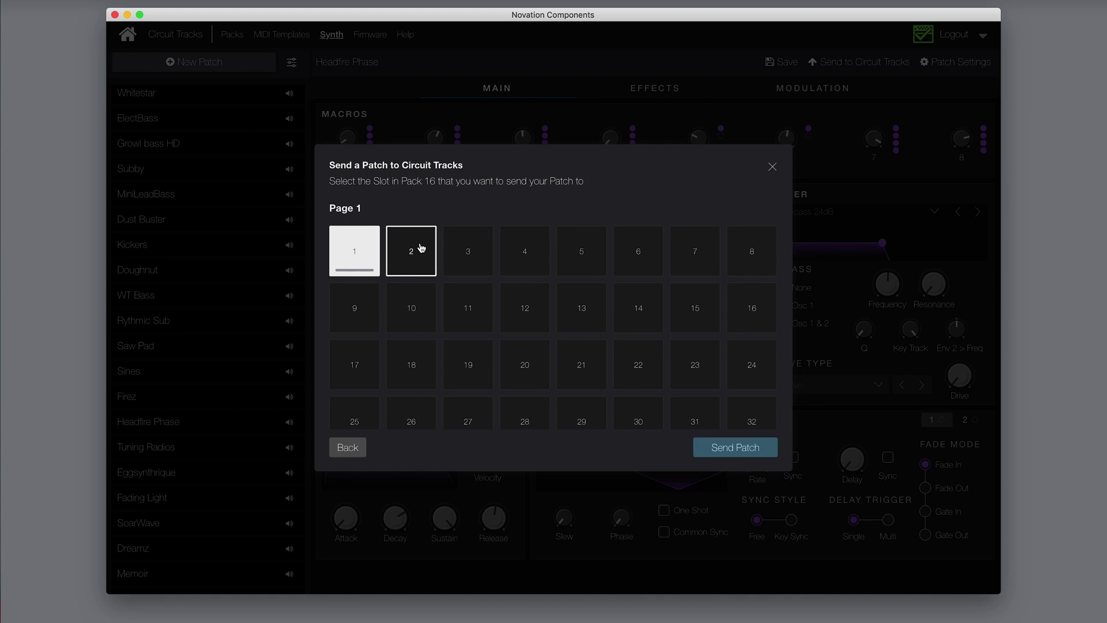
left_click(741, 455)
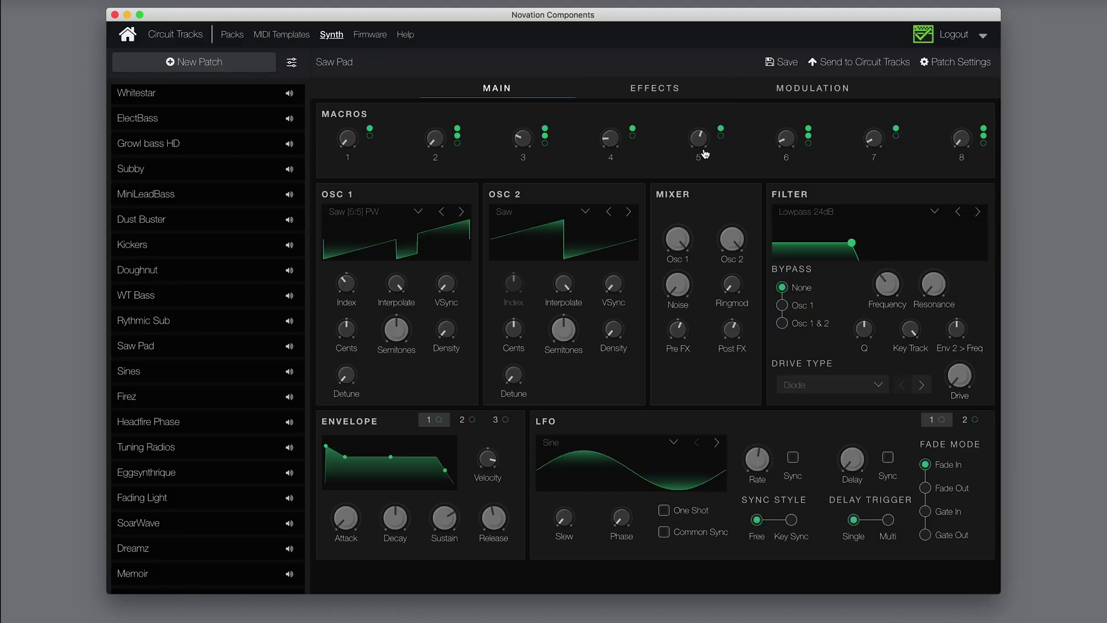
Open Factory Pack from the packs page and choose Send Pack to Circuit Tracks
left_click(233, 35)
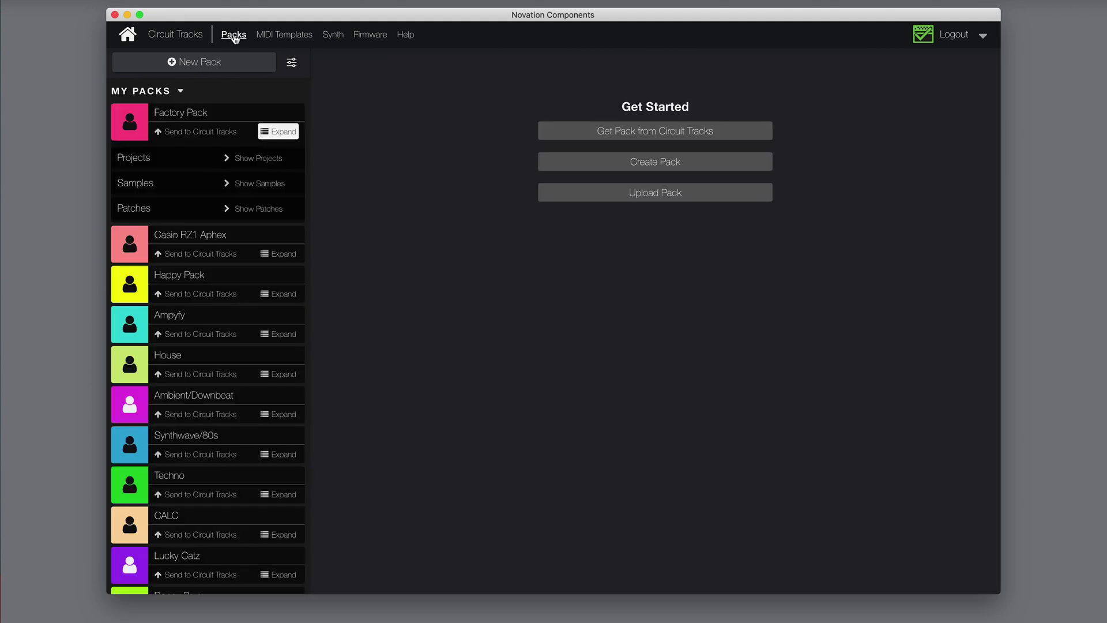
left_click(182, 115)
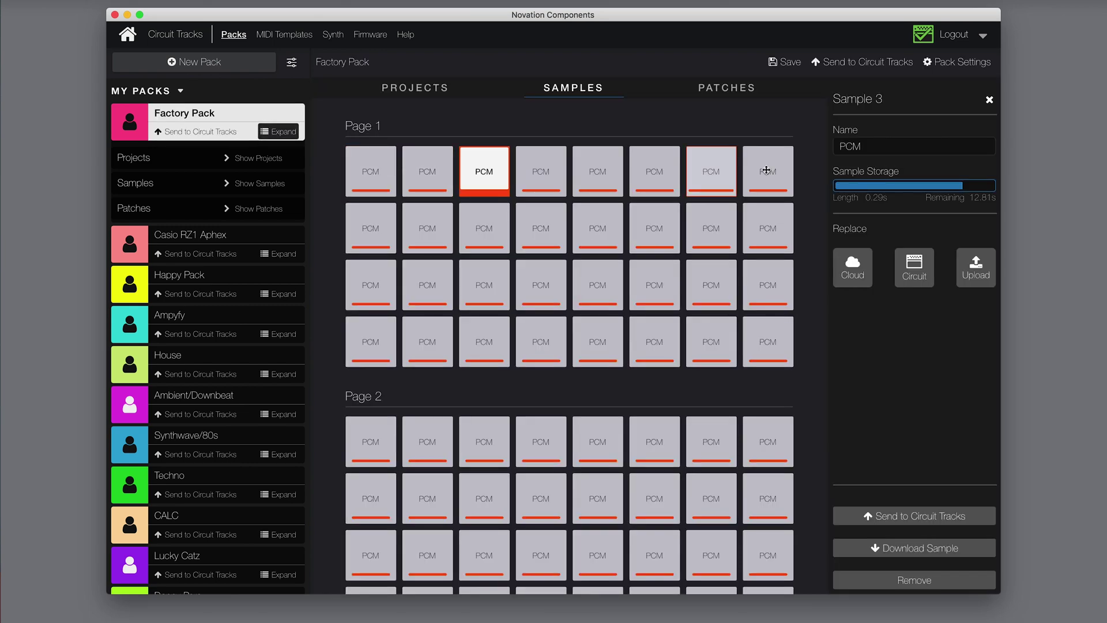
left_click(850, 64)
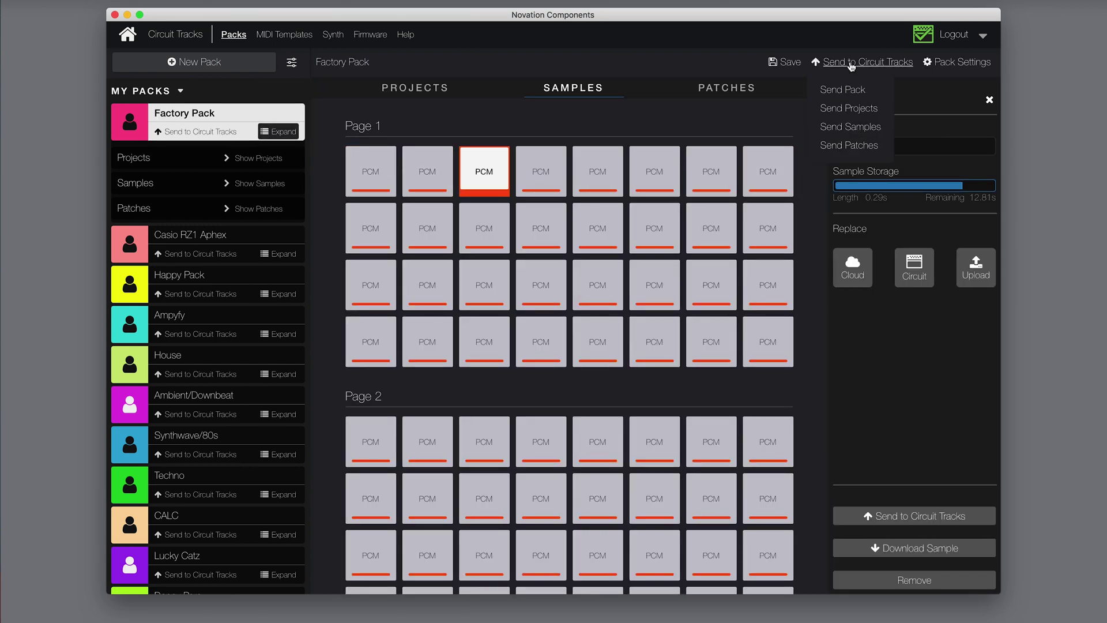
left_click(846, 92)
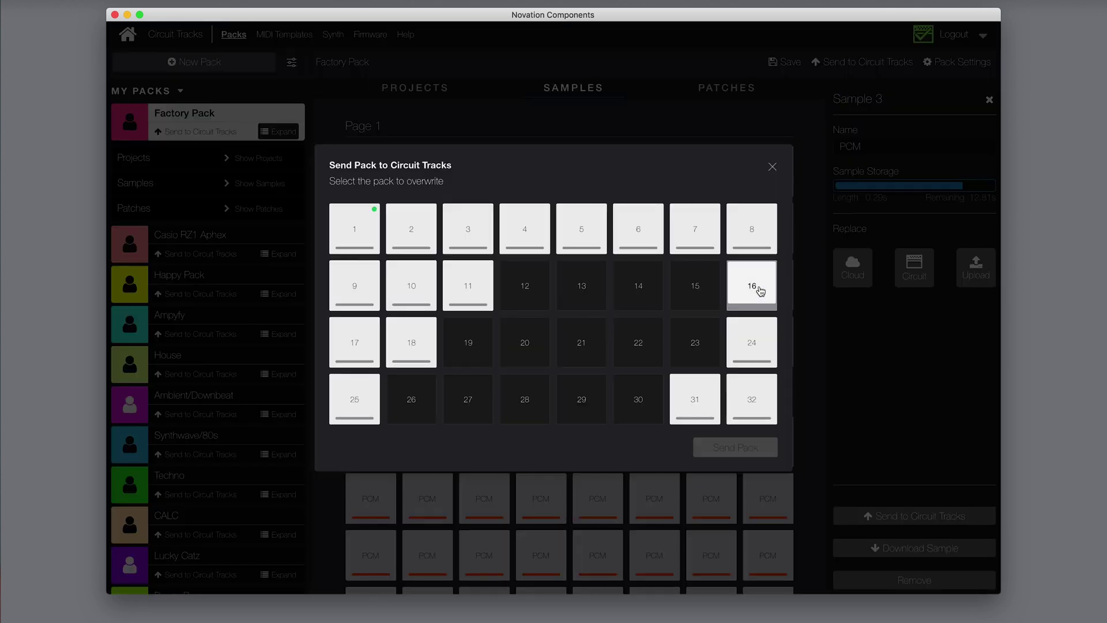